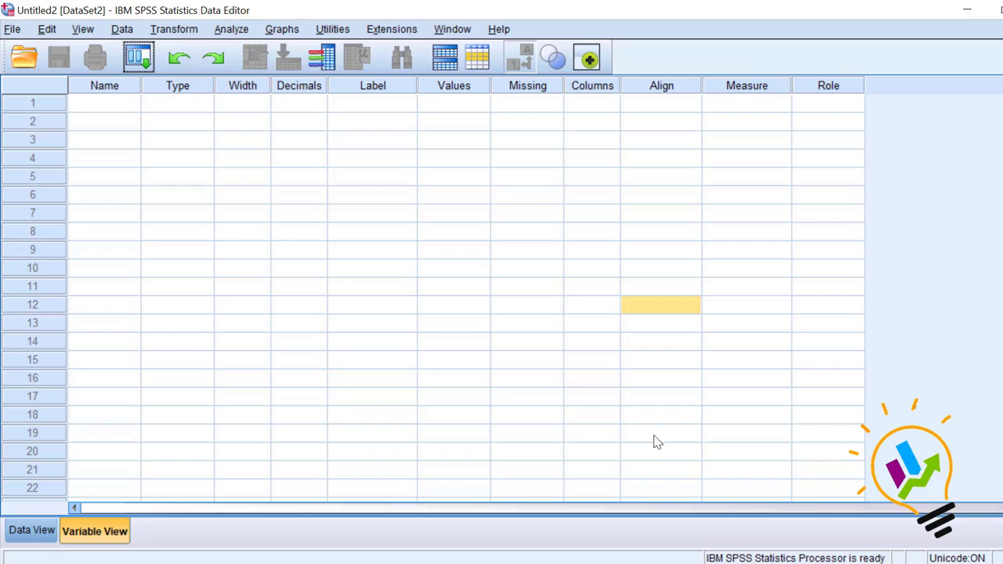
- Start generating an orthogonal design and add FLAVOUR as its first factor
{"action": "left_click", "coordinate": [121, 30]}
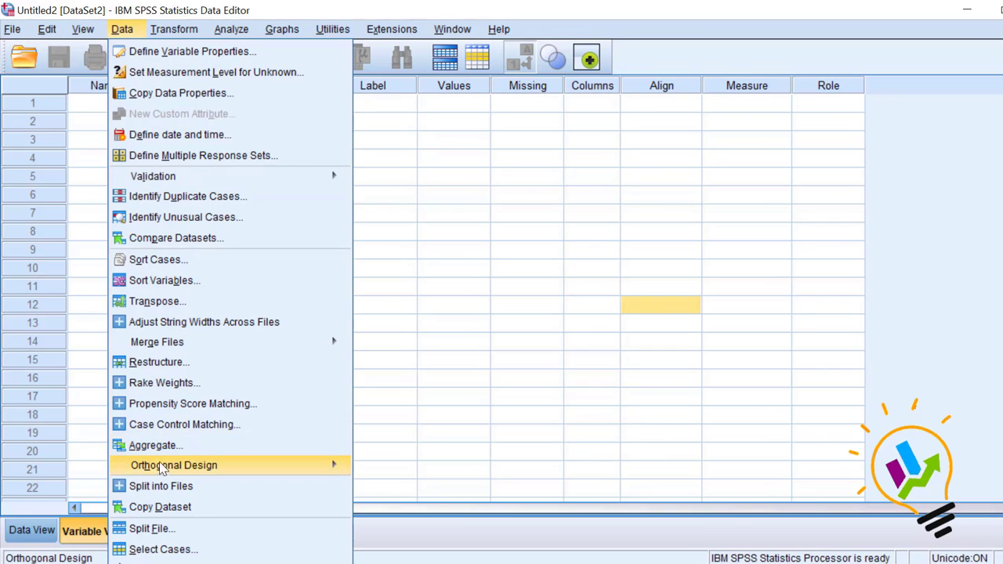
{"action": "mouse_move", "coordinate": [162, 469]}
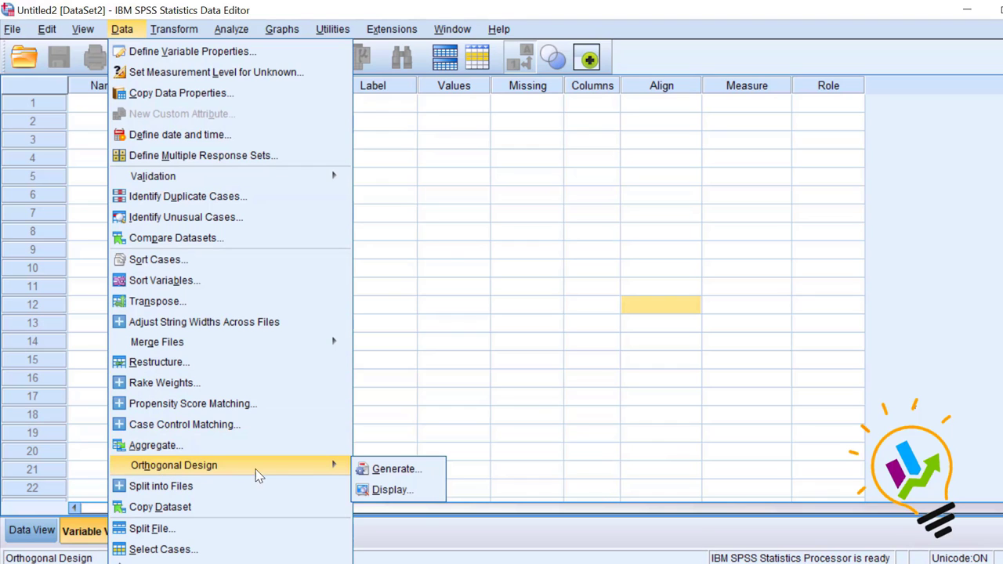
{"action": "left_click", "coordinate": [384, 470]}
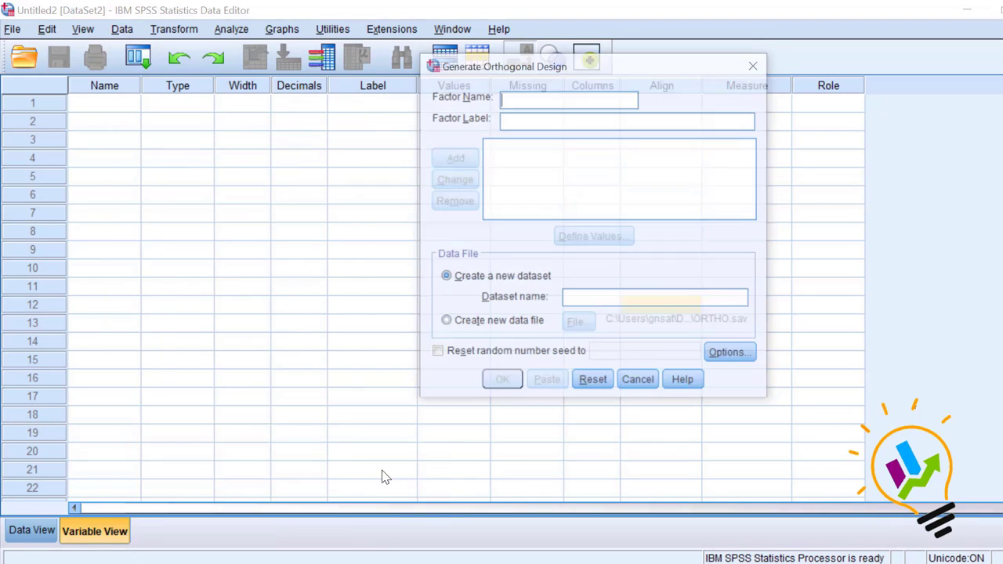
{"action": "left_click_drag", "start_coordinate": [629, 69], "coordinate": [564, 65]}
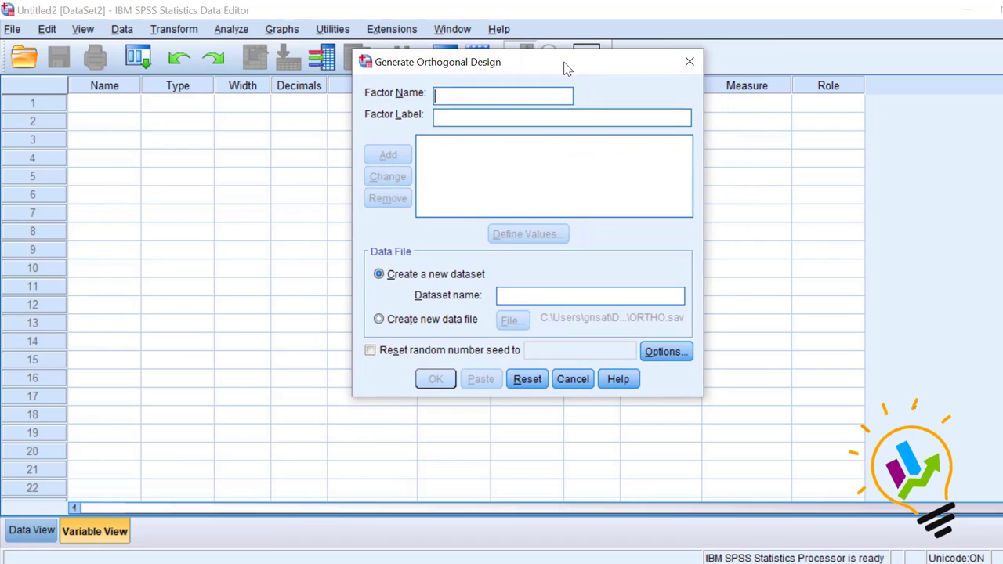
{"action": "left_click", "coordinate": [506, 96]}
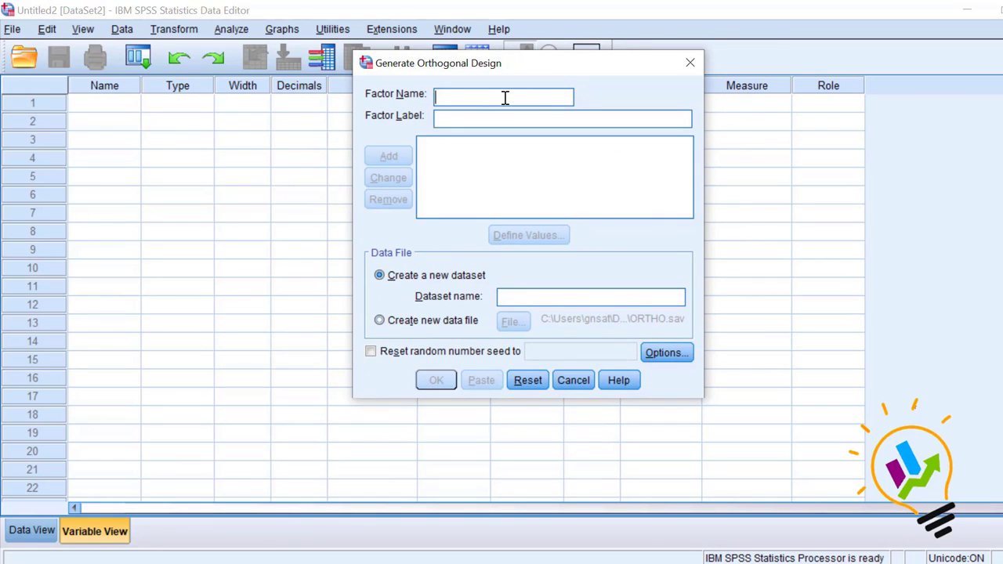
{"action": "type", "text": "FLAVOUR"}
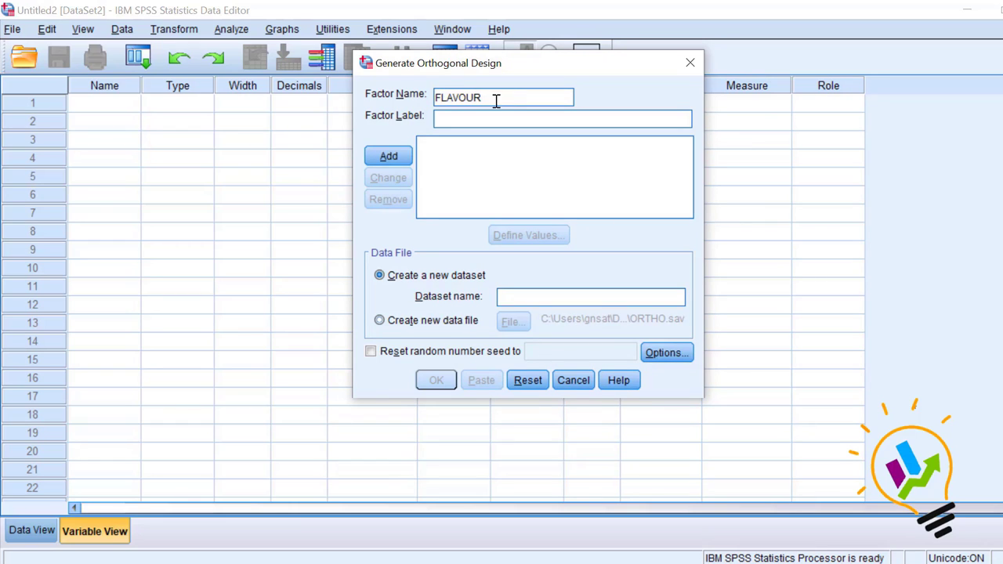
{"action": "left_click", "coordinate": [392, 158]}
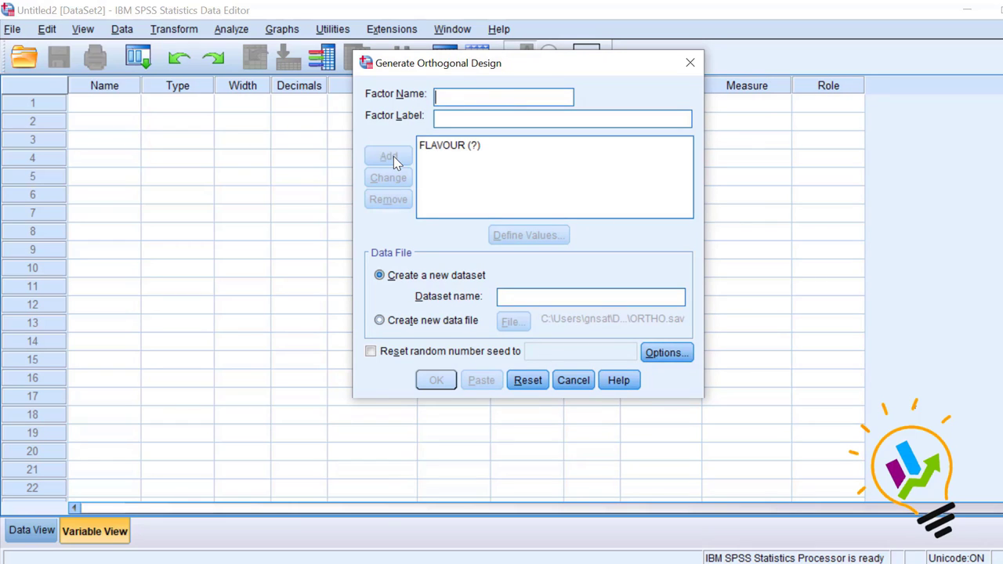
- Add QUANTITY and PRICE as further factors of the orthogonal design
{"action": "type", "text": "QUANTITY"}
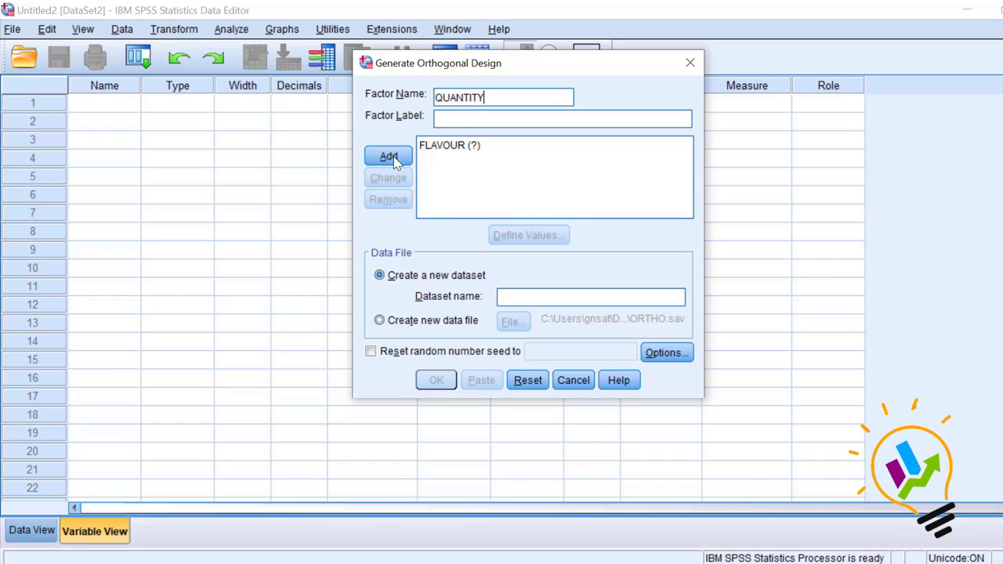
{"action": "left_click", "coordinate": [389, 157]}
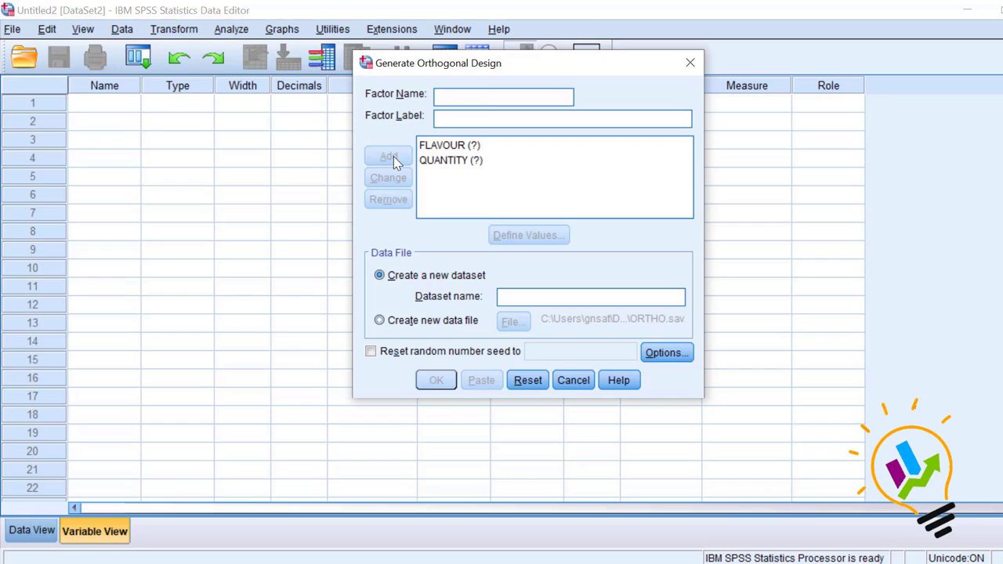
{"action": "left_click", "coordinate": [481, 99]}
{"action": "type", "text": "PRICE"}
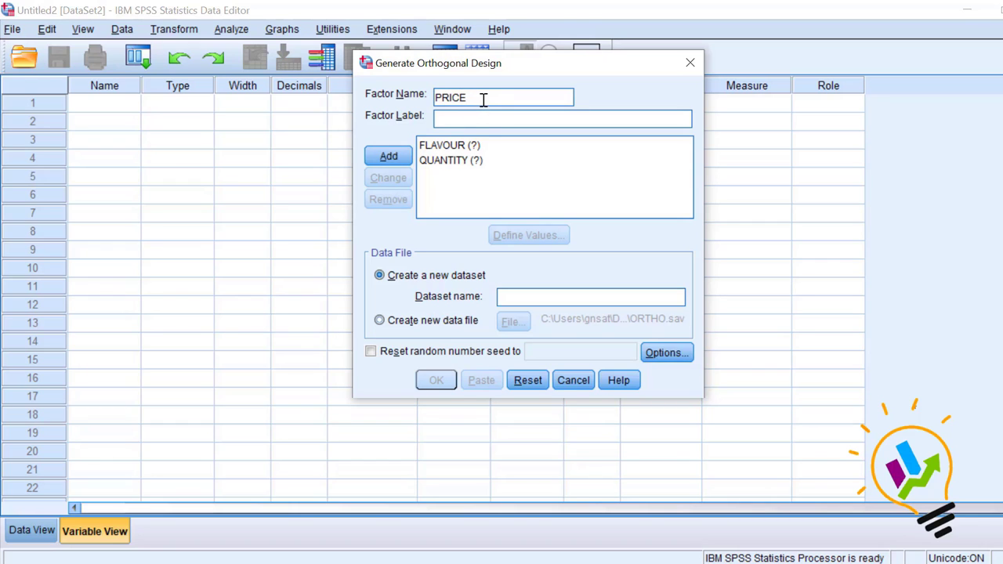
{"action": "left_click", "coordinate": [387, 157]}
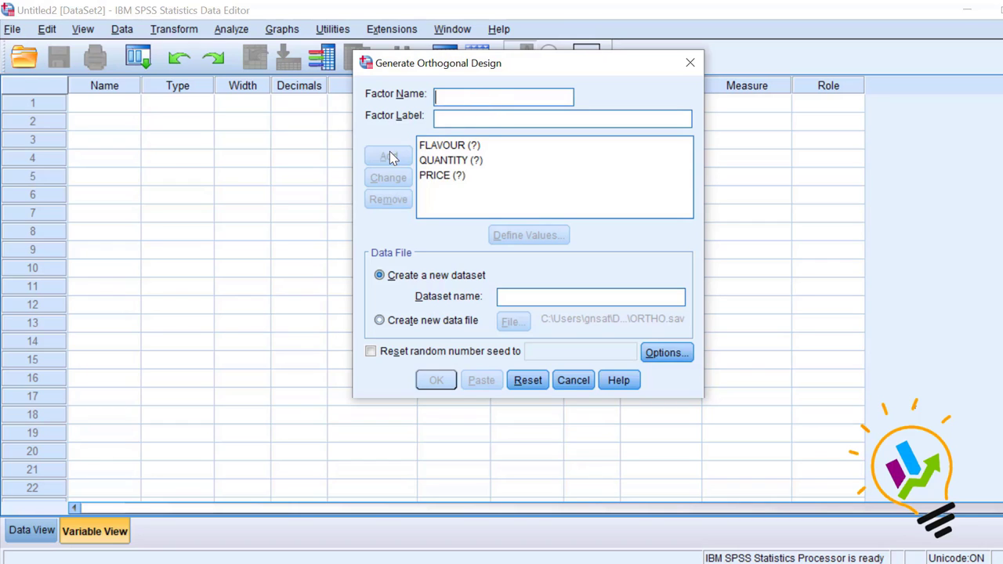
- Define the FLAVOUR factor's values as 1 APPLE, 2 ORANGE and 3 MANGO
{"action": "left_click", "coordinate": [471, 146]}
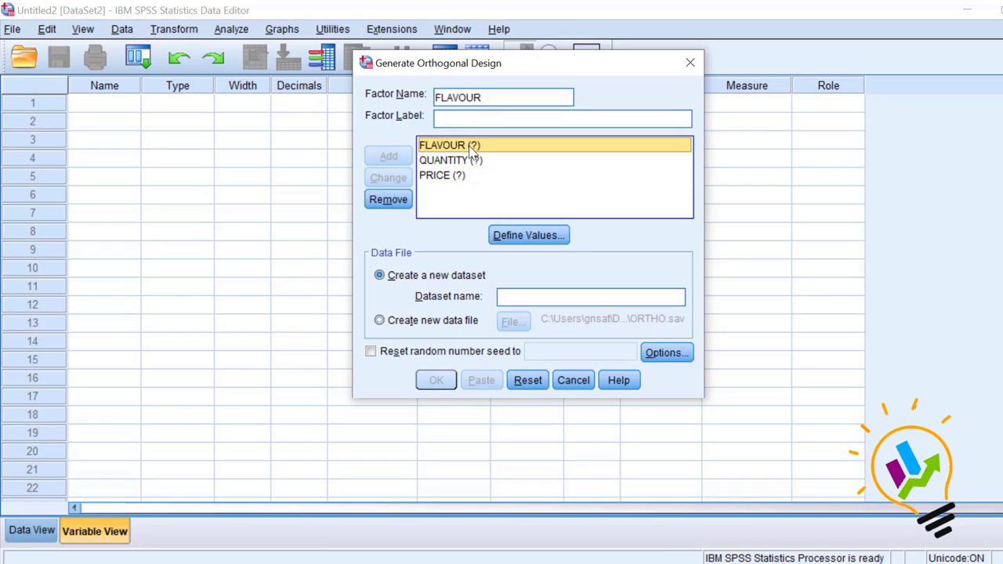
{"action": "left_click", "coordinate": [510, 236]}
{"action": "type", "text": "1"}
{"action": "key", "text": "Tab"}
{"action": "type", "text": "APPLE"}
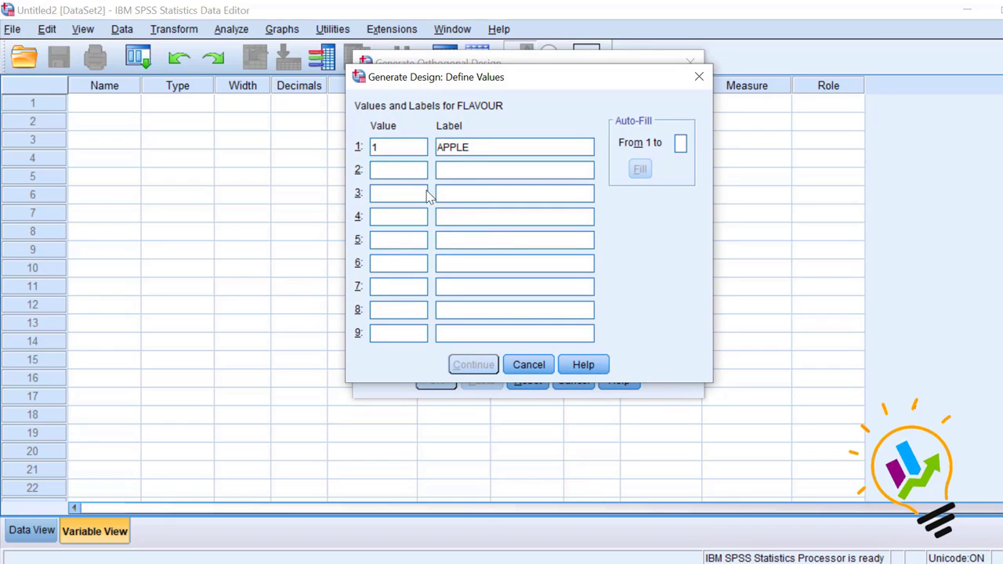
{"action": "type", "text": "2"}
{"action": "key", "text": "Tab"}
{"action": "type", "text": "ORANGE"}
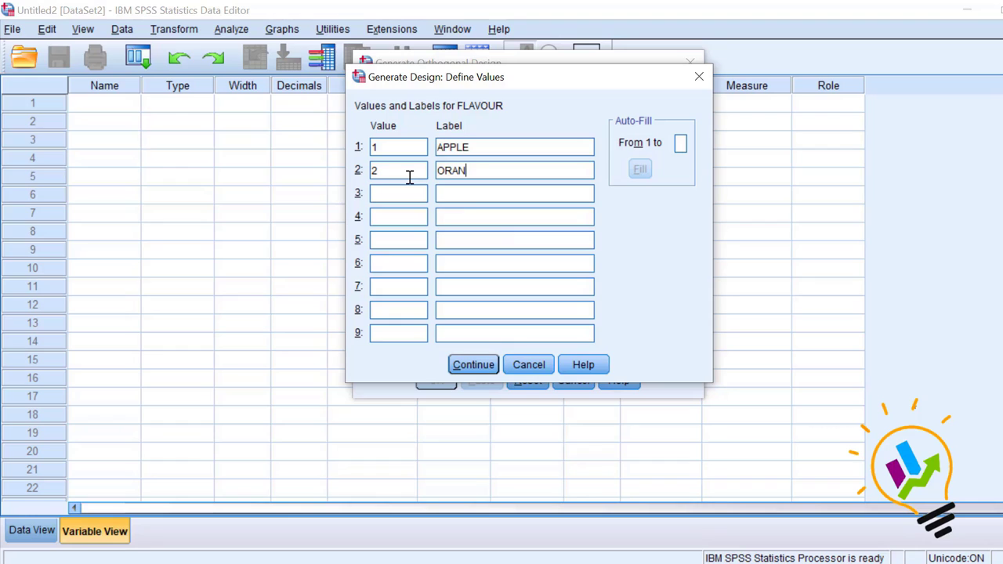
{"action": "left_click", "coordinate": [397, 190]}
{"action": "type", "text": "3"}
{"action": "key", "text": "Tab"}
{"action": "type", "text": "MANGO"}
{"action": "left_click", "coordinate": [457, 366]}
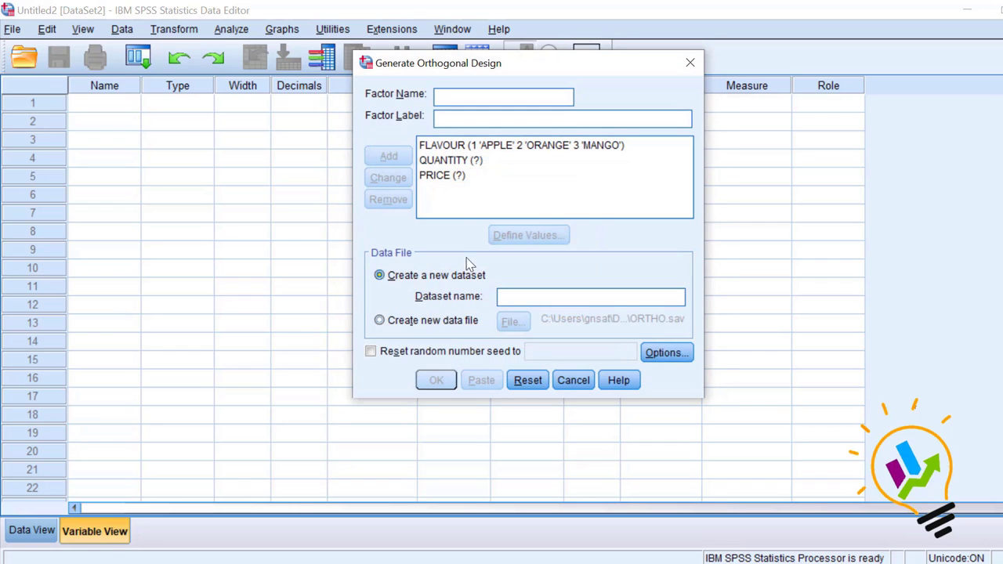
- Define the QUANTITY factor's values as 1 250ML, 2 500ML and 3 1000ML
{"action": "left_click", "coordinate": [444, 161]}
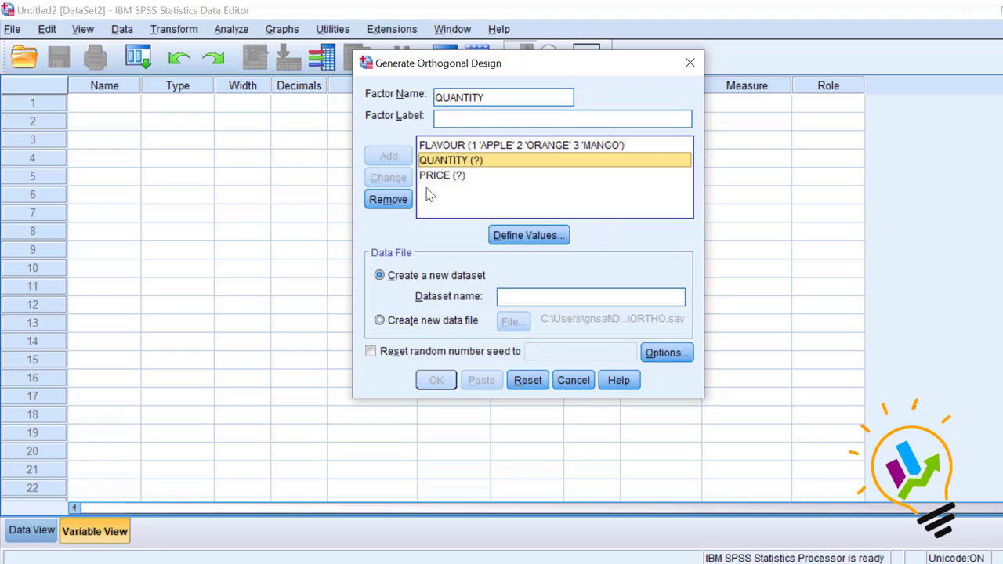
{"action": "left_click", "coordinate": [544, 236]}
{"action": "type", "text": "1"}
{"action": "key", "text": "Tab"}
{"action": "type", "text": "2"}
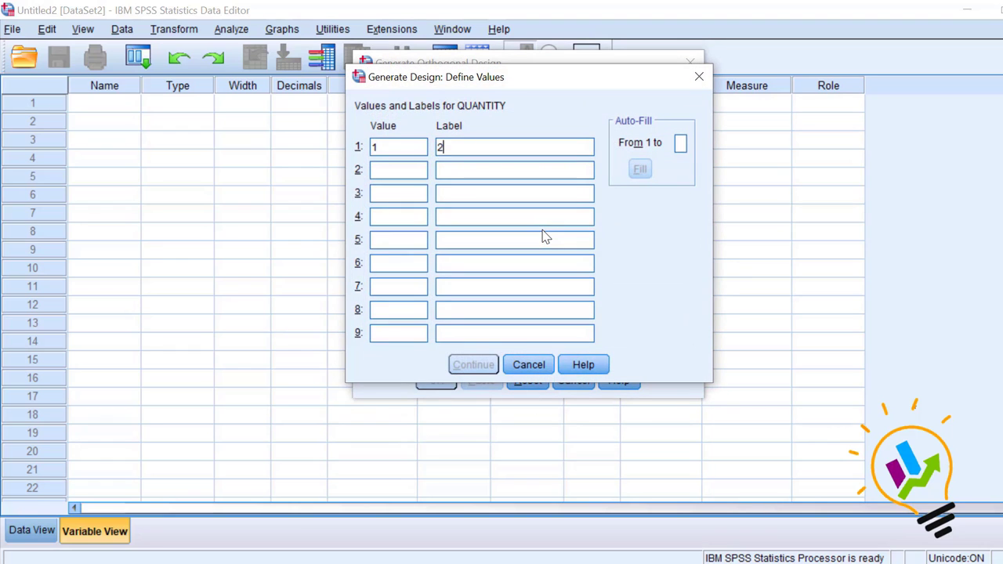
{"action": "type", "text": "50ML"}
{"action": "type", "text": "2"}
{"action": "left_click", "coordinate": [448, 171]}
{"action": "type", "text": "500ML"}
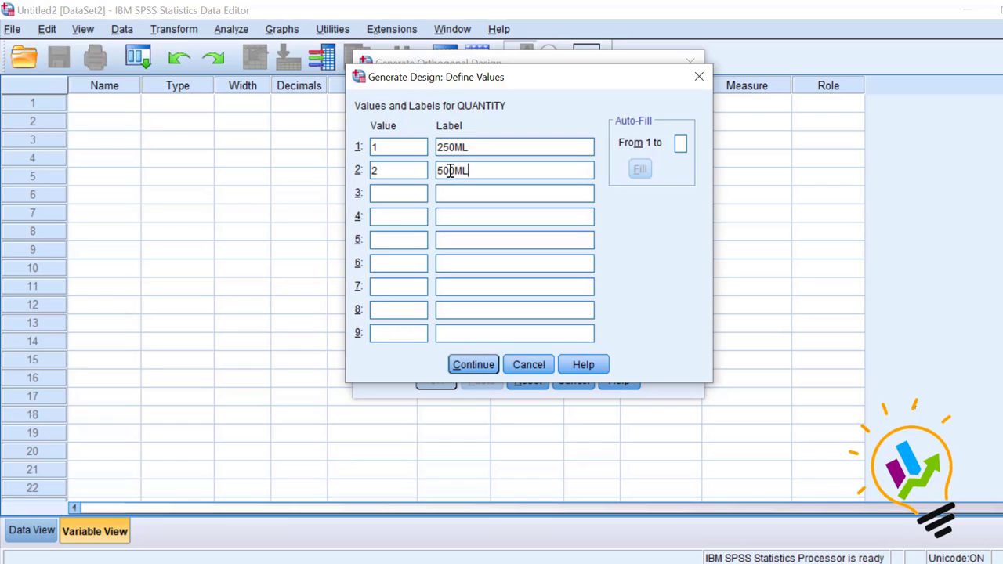
{"action": "left_click", "coordinate": [420, 193]}
{"action": "type", "text": "3"}
{"action": "left_click", "coordinate": [459, 193]}
{"action": "type", "text": "1000ML"}
{"action": "left_click", "coordinate": [483, 362]}
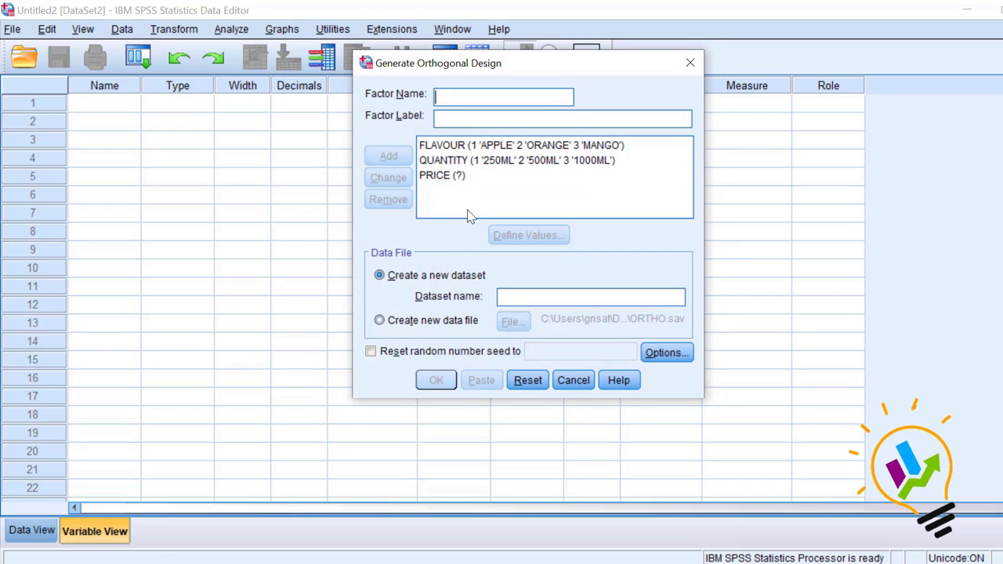
- Define the PRICE factor's values as 1 LESS THAN 50, 2 51 TO 75 and 3 ABOVE 75
{"action": "left_click", "coordinate": [458, 179]}
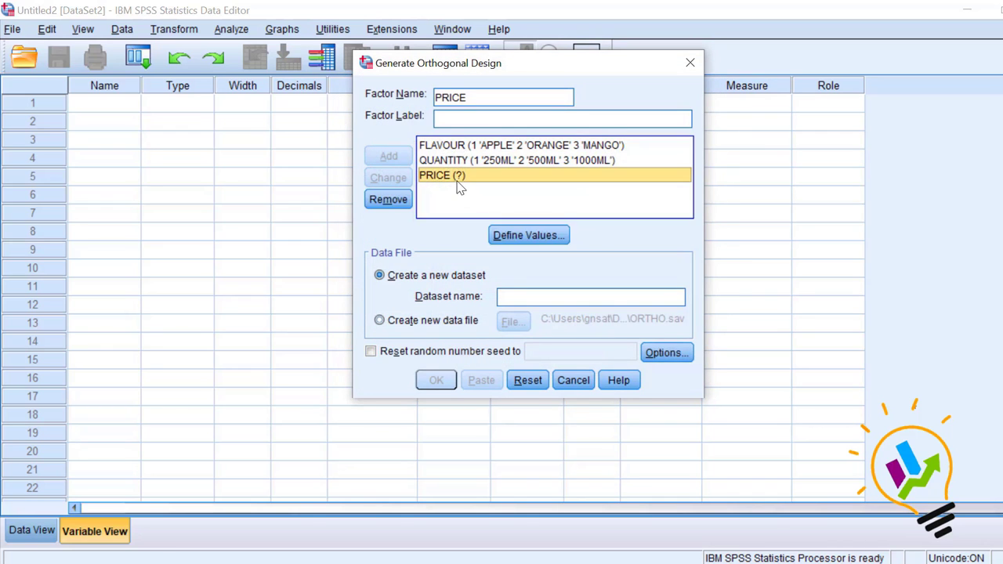
{"action": "left_click", "coordinate": [544, 236]}
{"action": "type", "text": "1"}
{"action": "key", "text": "Tab"}
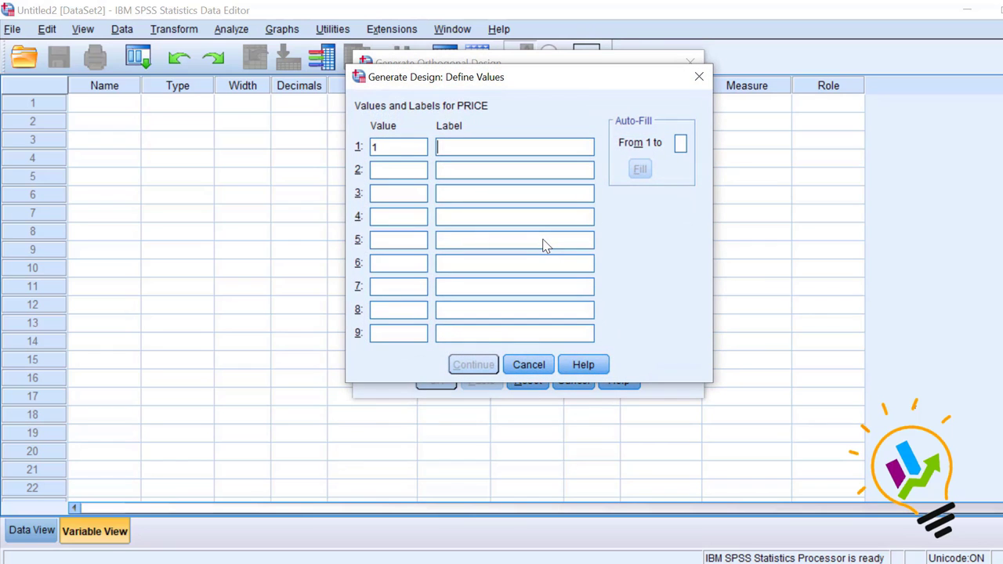
{"action": "type", "text": "LESS THAN 50"}
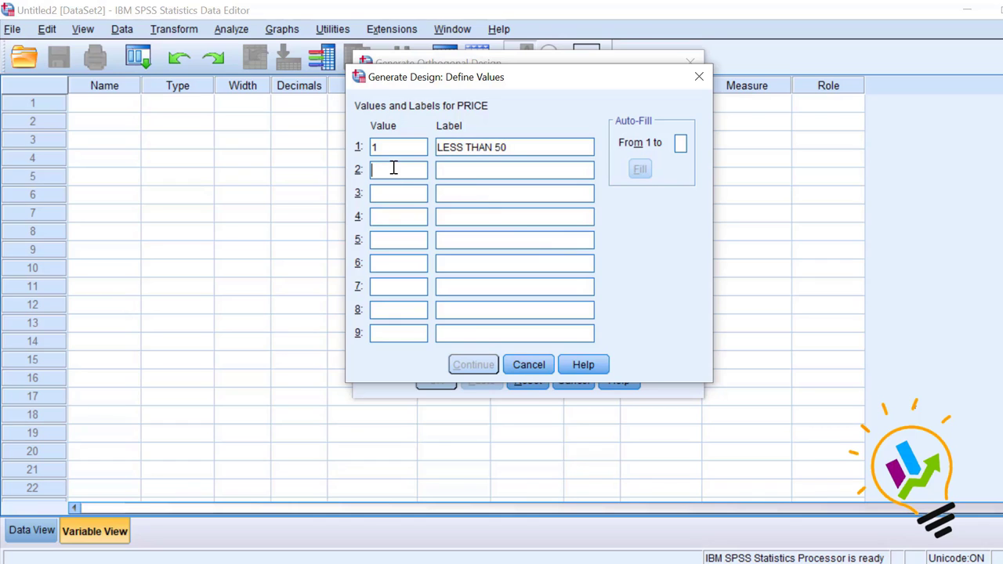
{"action": "type", "text": "2"}
{"action": "left_click", "coordinate": [467, 170]}
{"action": "type", "text": "51 TO 75"}
{"action": "left_click", "coordinate": [407, 196]}
{"action": "type", "text": "3"}
{"action": "key", "text": "Tab"}
{"action": "type", "text": "AB"}
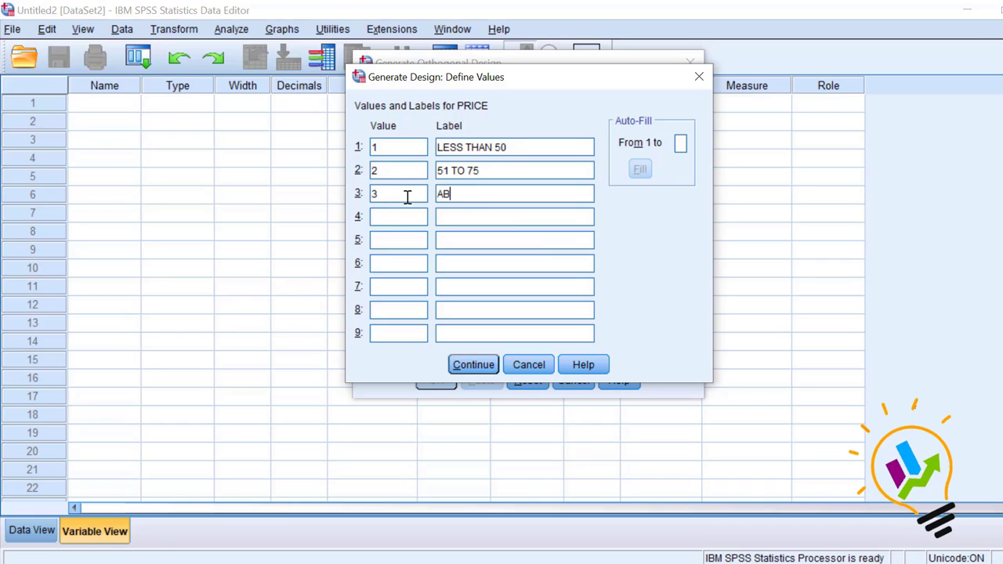
{"action": "type", "text": "OVE 75"}
{"action": "left_click", "coordinate": [464, 364]}
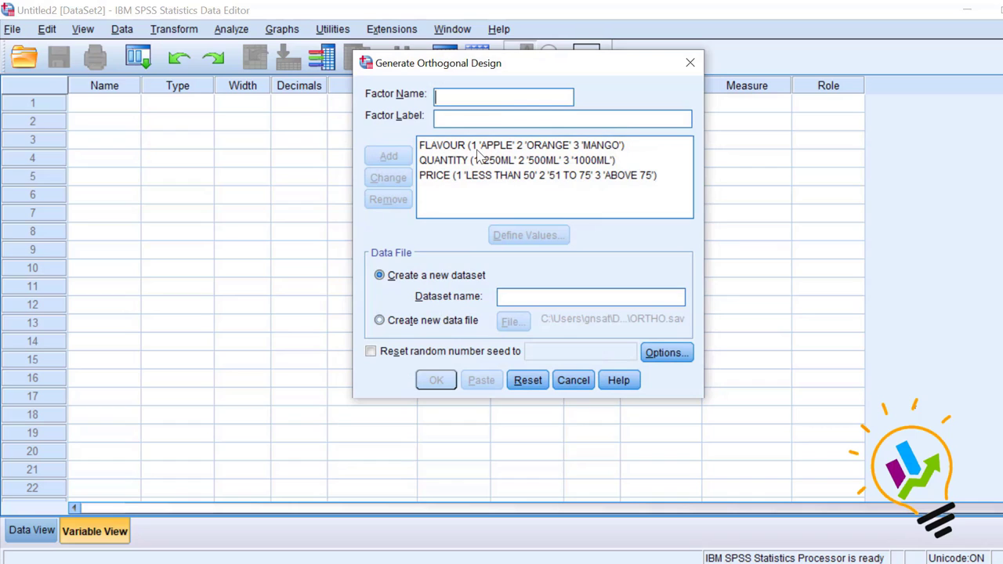
- Name the new dataset for the orthogonal design COOLDRINK
{"action": "left_click", "coordinate": [545, 296]}
{"action": "type", "text": "COOLDRI"}
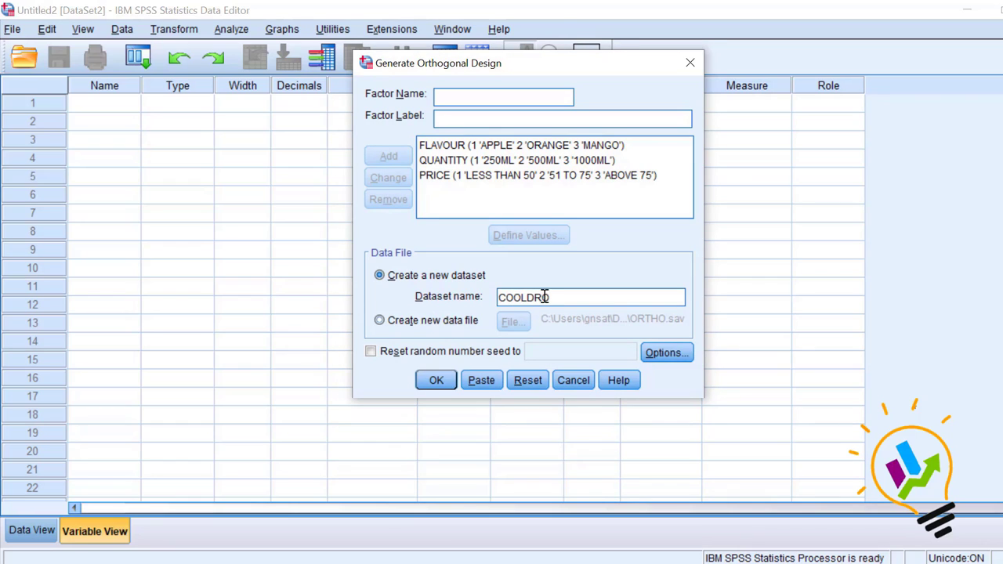
{"action": "type", "text": "NK"}
- Set the minimum number of cases to generate to 10 in the orthogonal design options
{"action": "left_click", "coordinate": [668, 354]}
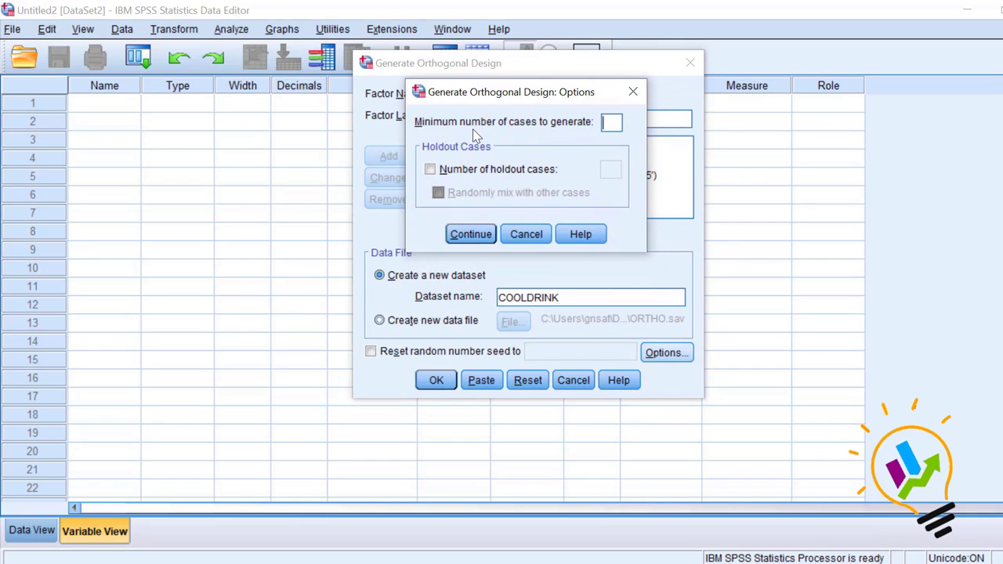
{"action": "left_click_drag", "start_coordinate": [544, 100], "coordinate": [551, 218]}
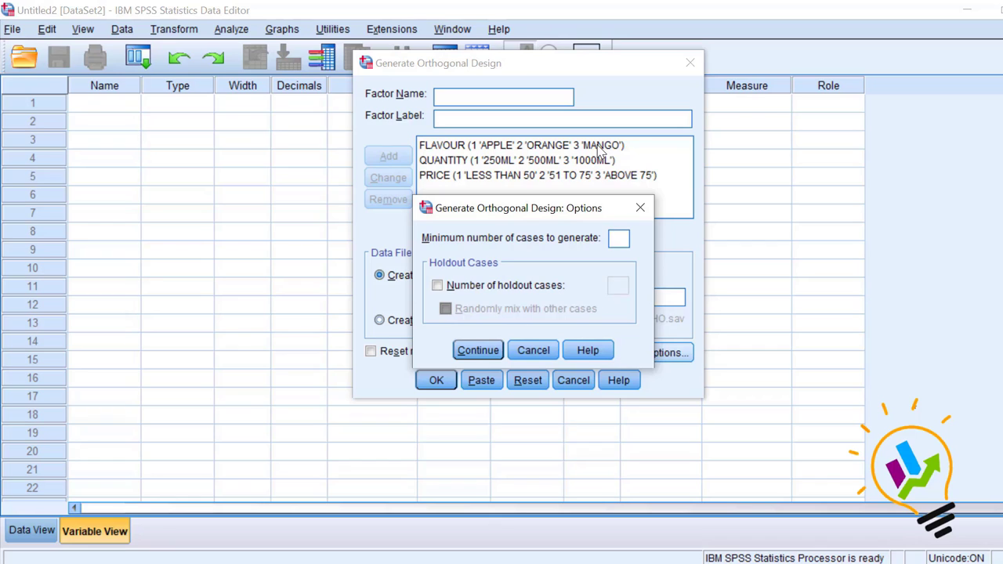
{"action": "type", "text": "10"}
{"action": "left_click_drag", "start_coordinate": [530, 216], "coordinate": [529, 126]}
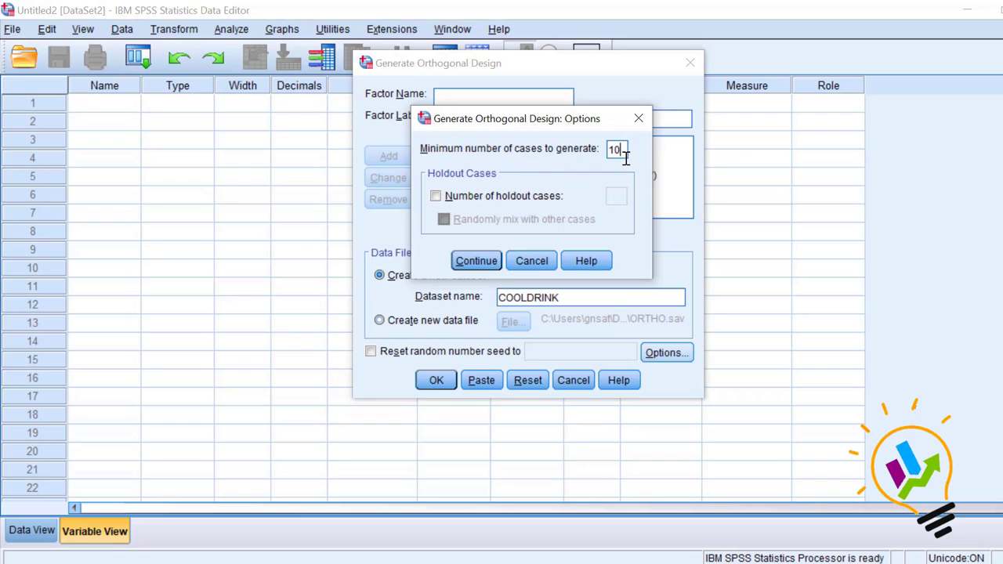
{"action": "left_click", "coordinate": [481, 265]}
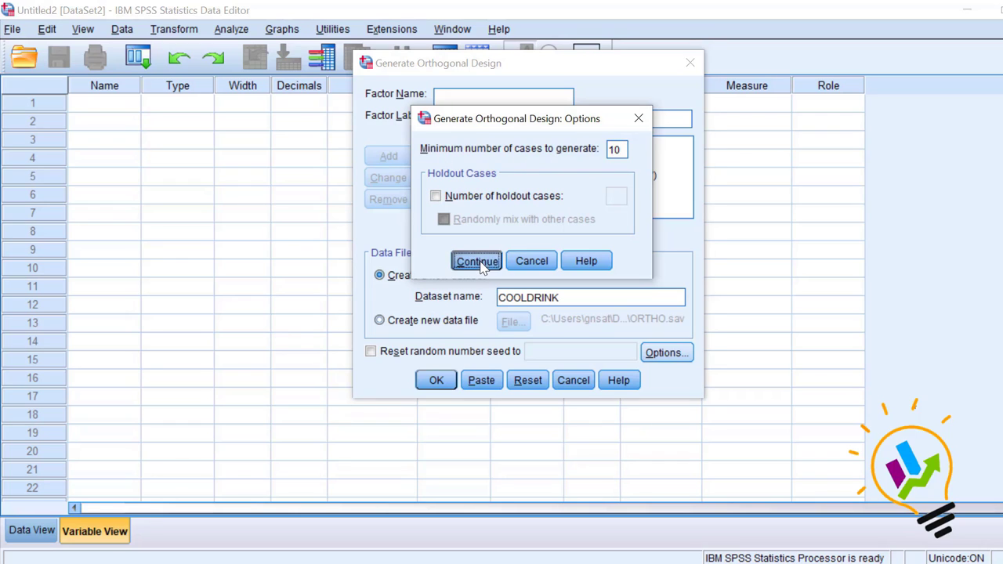
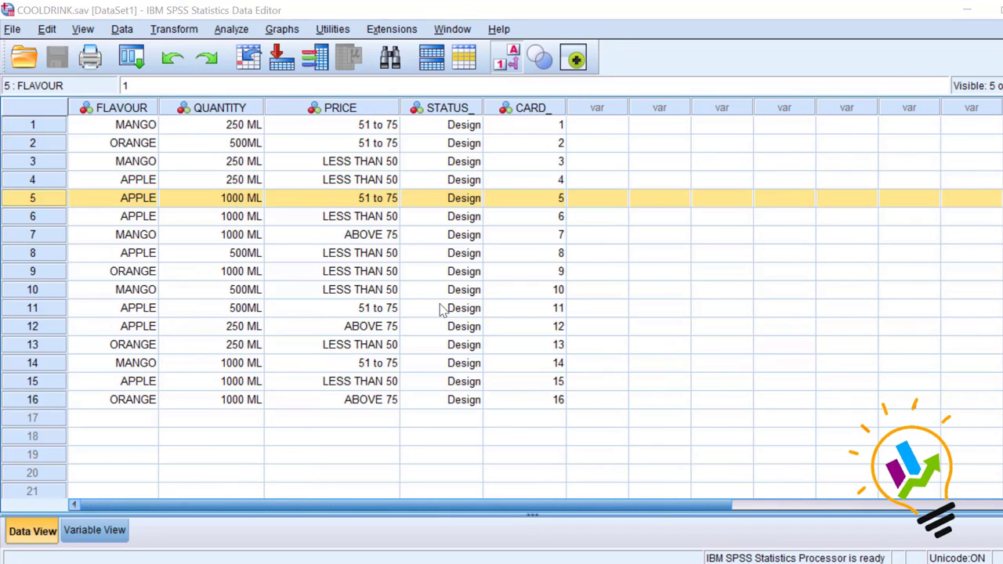
- Examine the STATUS_ and CARD_ columns and the first card's row in the generated COOLDRINK design
{"action": "left_click", "coordinate": [462, 110]}
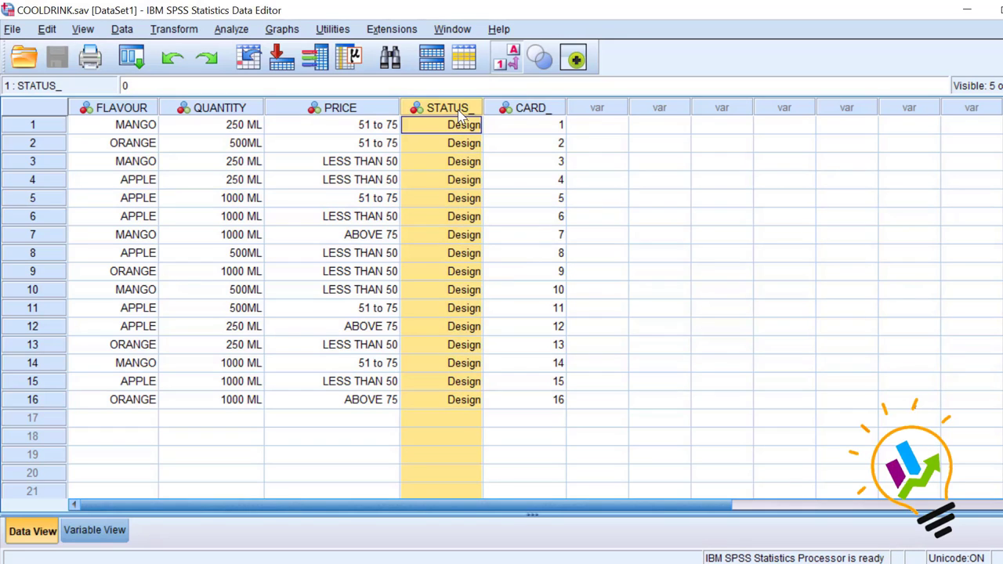
{"action": "left_click", "coordinate": [525, 107]}
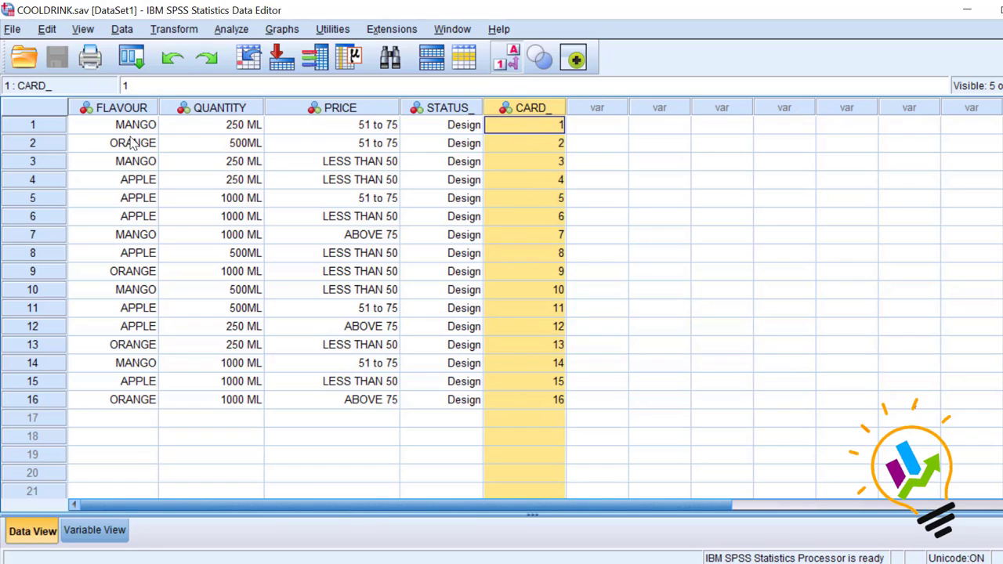
{"action": "left_click", "coordinate": [53, 130]}
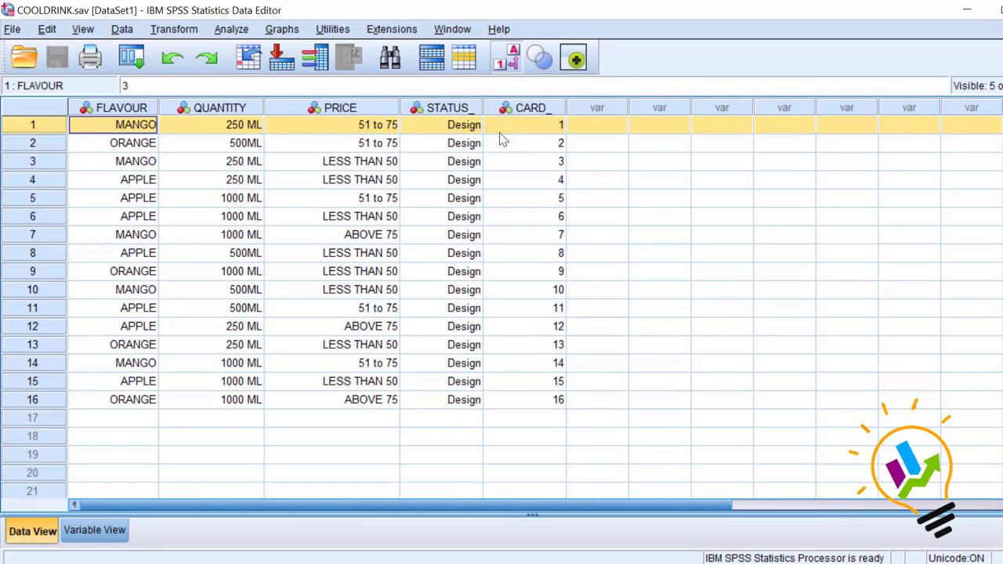
{"action": "left_click", "coordinate": [532, 108]}
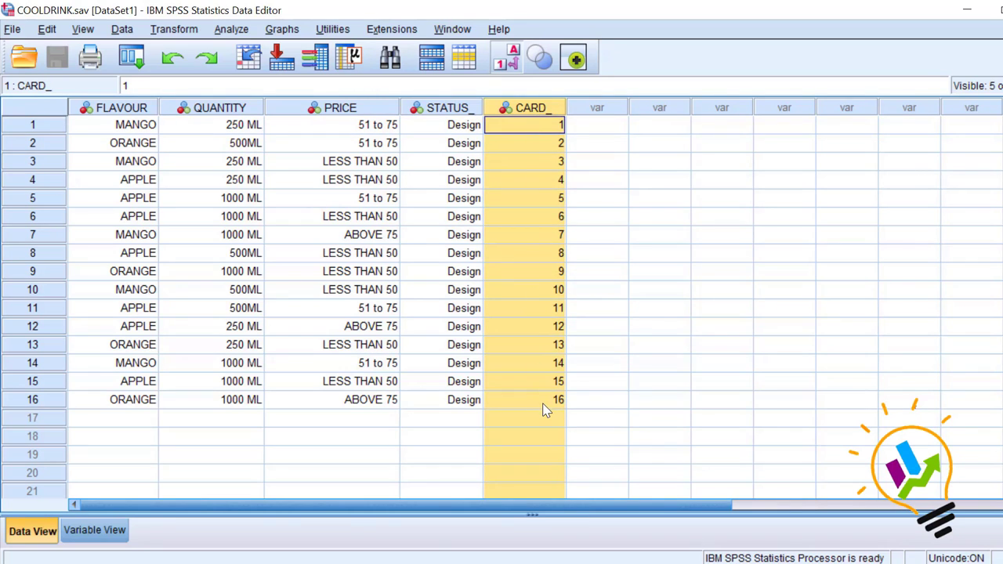
{"action": "left_click", "coordinate": [449, 110]}
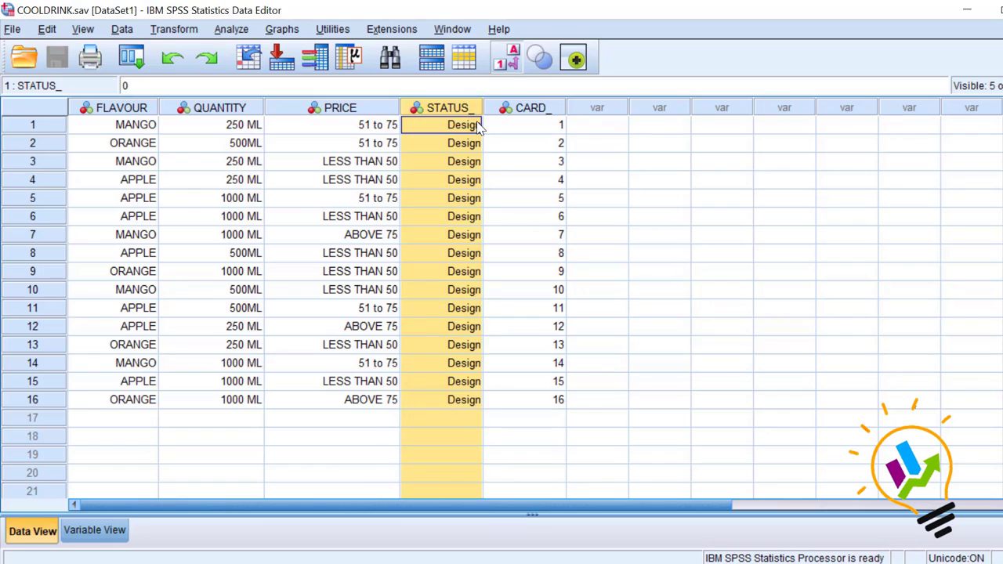
- Set the STATUS_ of the first card, MANGO 250 ML, to Holdout
{"action": "left_click", "coordinate": [479, 127]}
{"action": "left_click", "coordinate": [472, 126]}
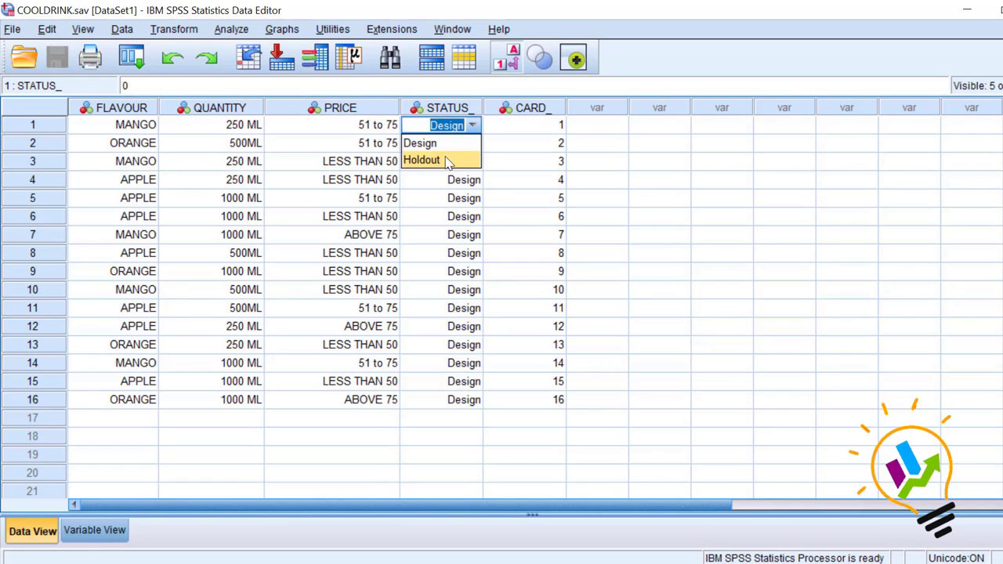
{"action": "left_click", "coordinate": [441, 181]}
{"action": "left_click", "coordinate": [34, 132]}
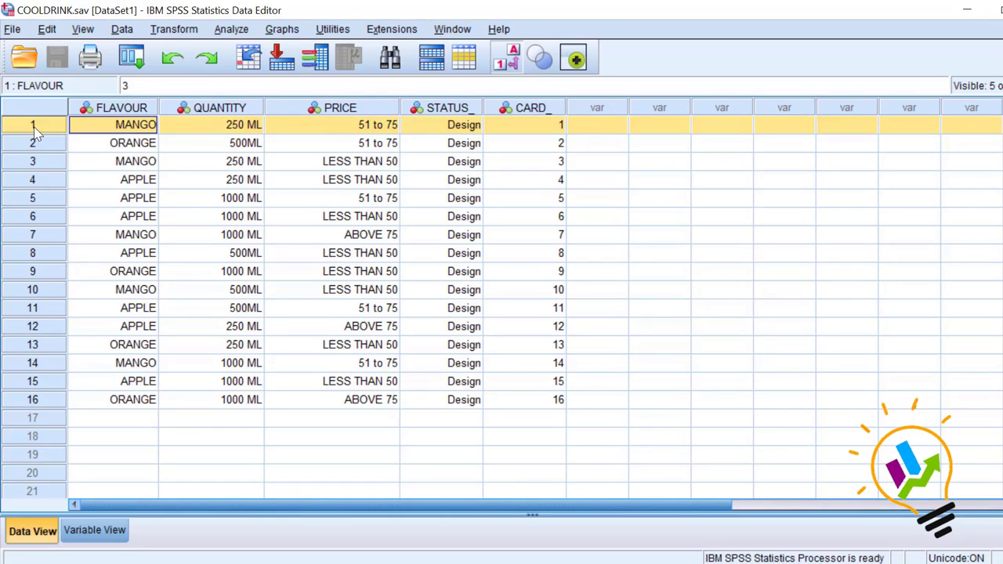
{"action": "left_click", "coordinate": [475, 128]}
{"action": "left_click", "coordinate": [473, 126]}
{"action": "left_click", "coordinate": [444, 160]}
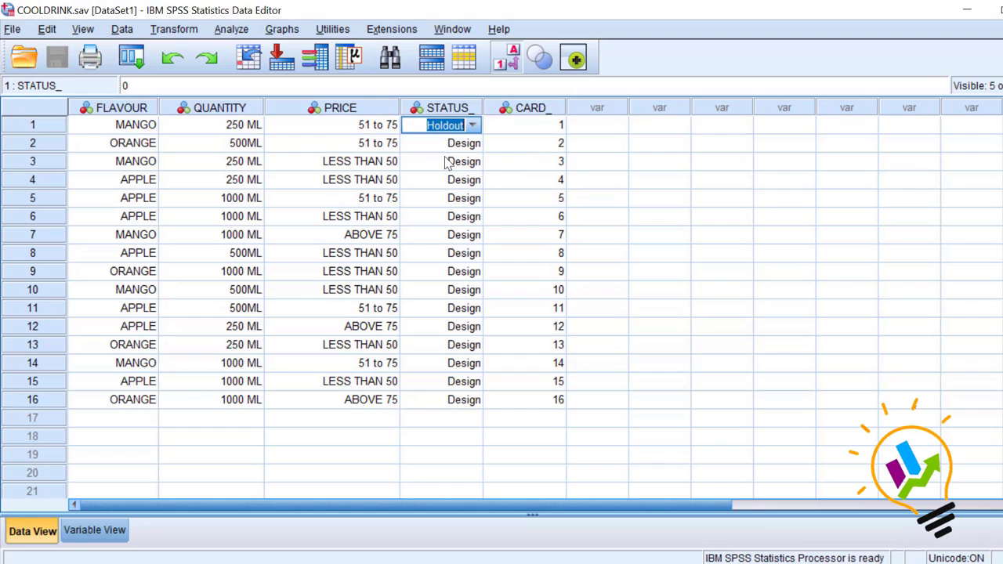
{"action": "left_click", "coordinate": [31, 126]}
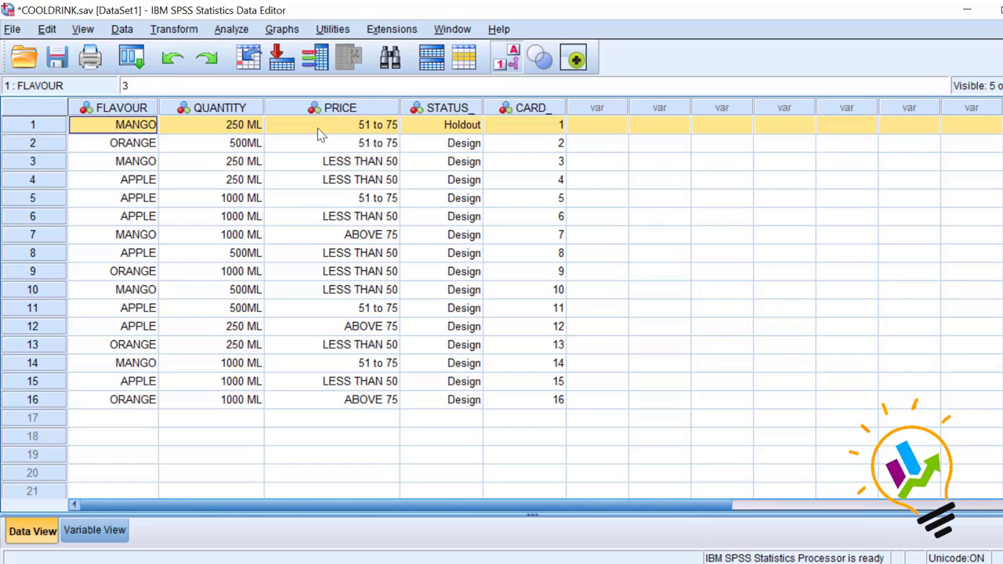
- Restore the first card's STATUS_ to Design and select its whole row
{"action": "double_click", "coordinate": [477, 129]}
{"action": "left_click", "coordinate": [474, 125]}
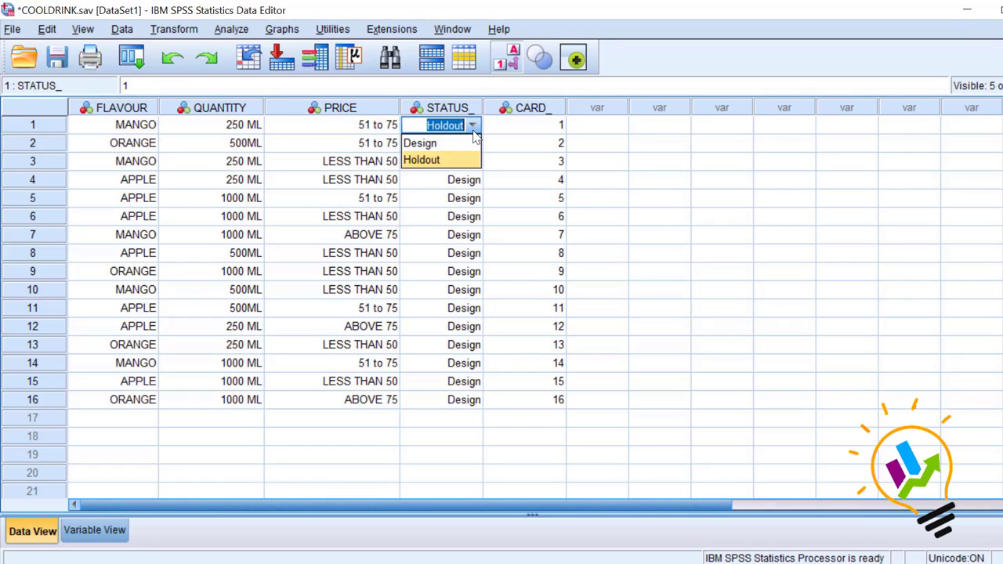
{"action": "left_click", "coordinate": [467, 142]}
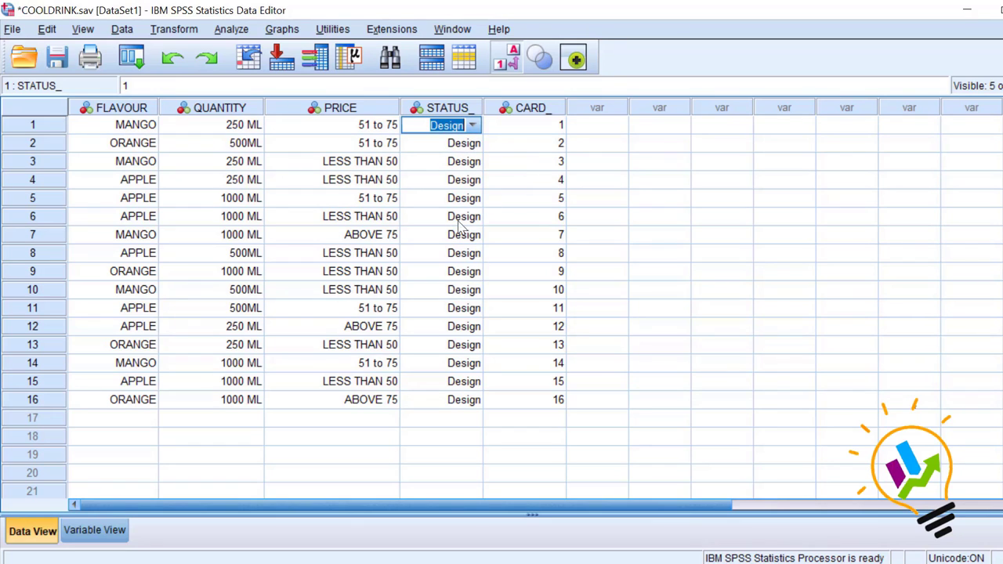
{"action": "left_click", "coordinate": [43, 123]}
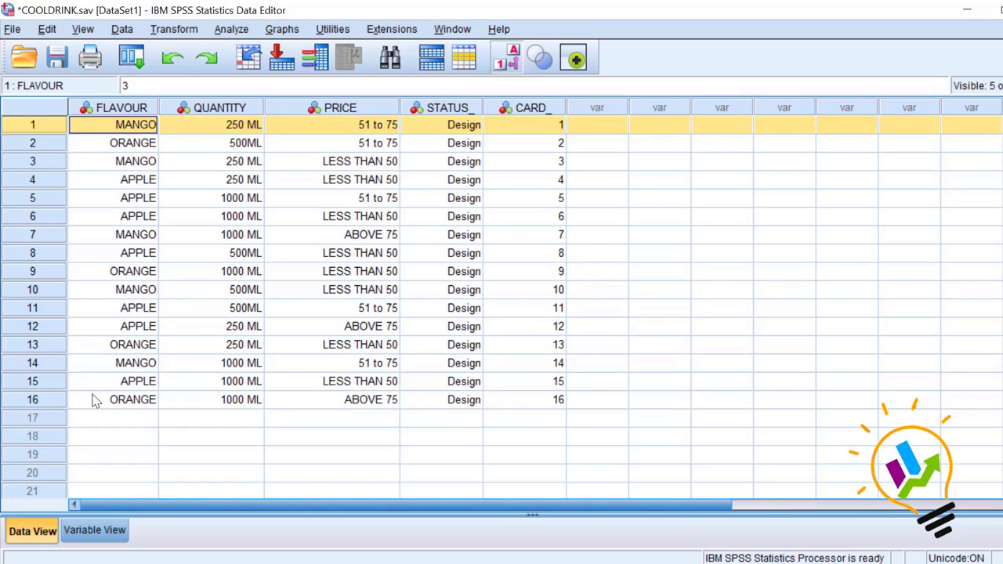
- Delete the implausible profiles: card 15 (APPLE, 1000 ML, LESS THAN 50) and card 12 (APPLE, 250 ML, ABOVE 75)
{"action": "left_click", "coordinate": [61, 384]}
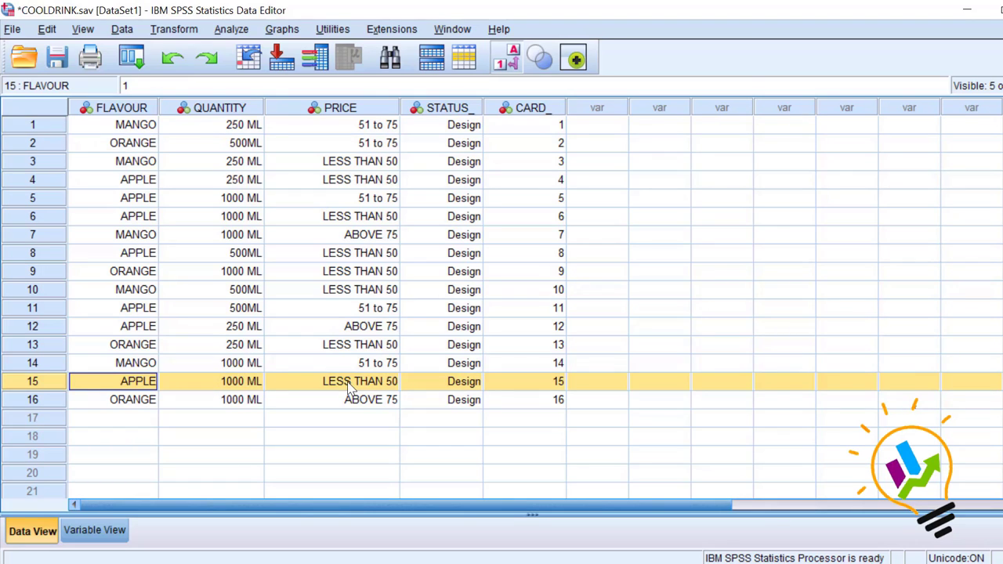
{"action": "right_click", "coordinate": [43, 387]}
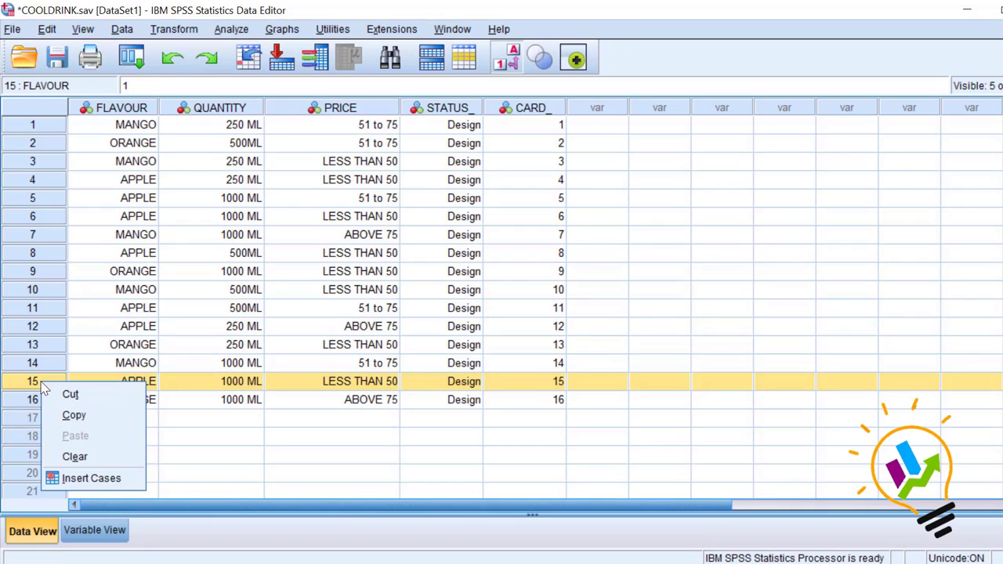
{"action": "left_click", "coordinate": [65, 454]}
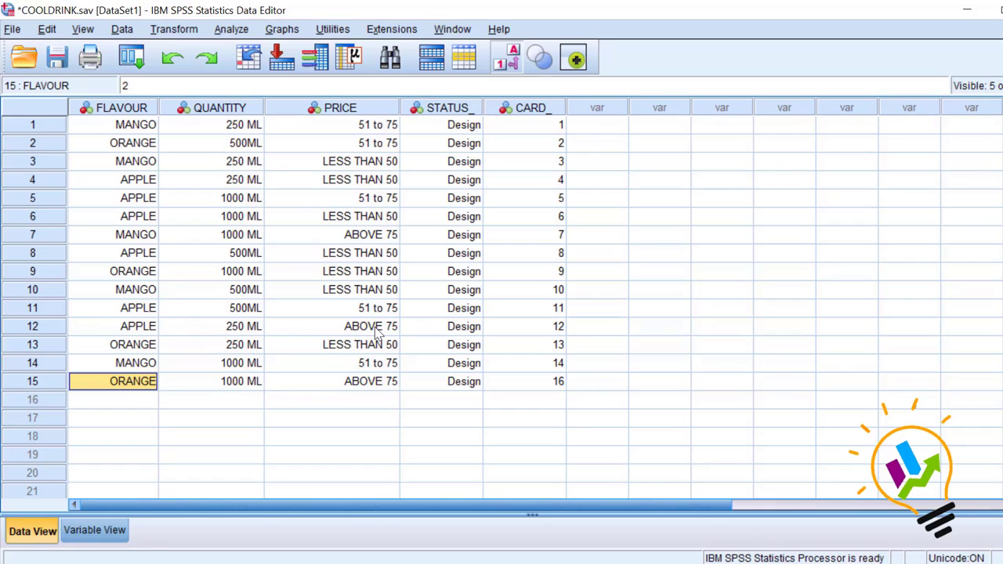
{"action": "left_click", "coordinate": [63, 331]}
{"action": "right_click", "coordinate": [62, 332]}
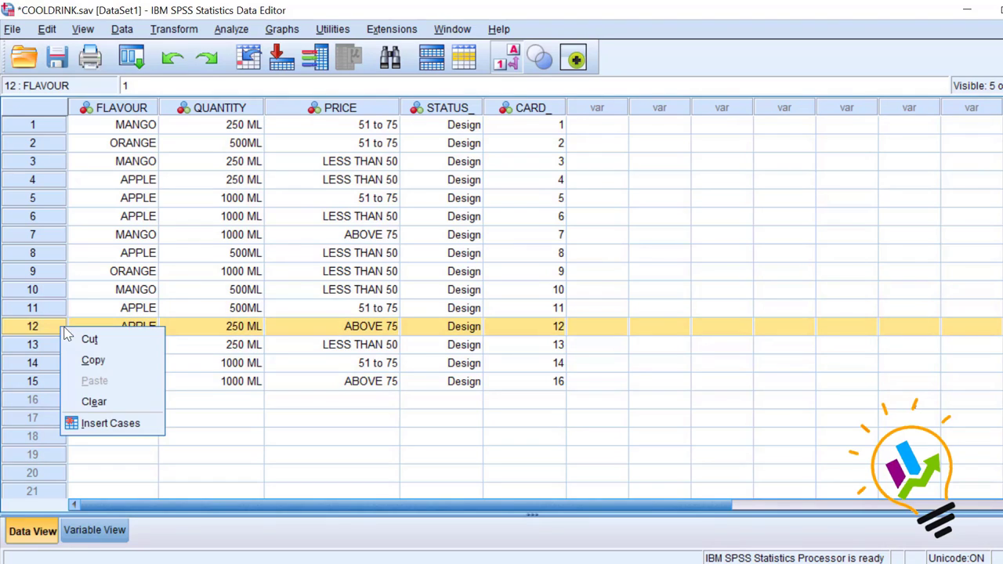
{"action": "left_click", "coordinate": [94, 401]}
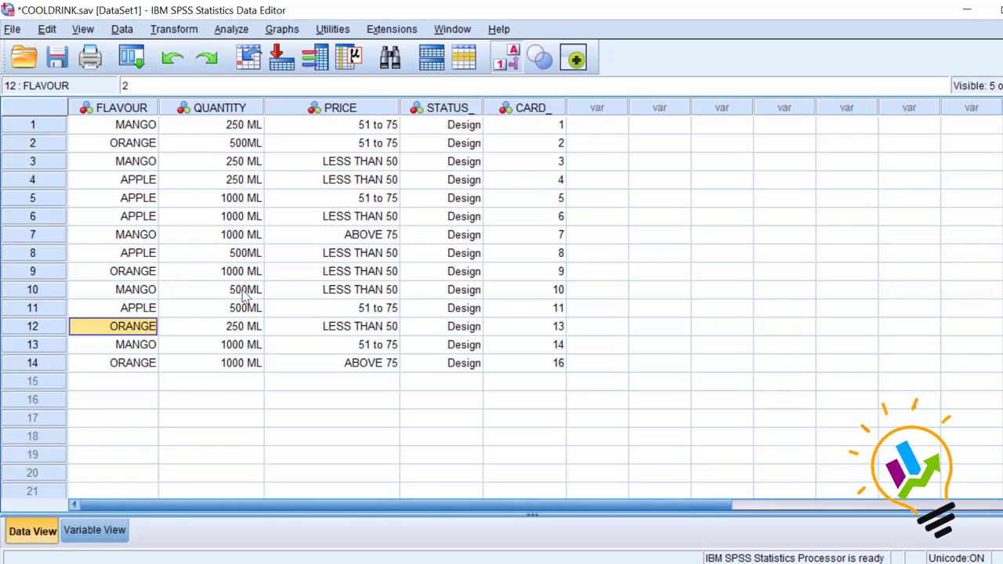
- Delete the rows of cards 11, 13, 14 and 16 so that only cards 1 to 10 are kept
{"action": "left_click", "coordinate": [32, 307]}
{"action": "left_click", "coordinate": [35, 365], "text": "shift"}
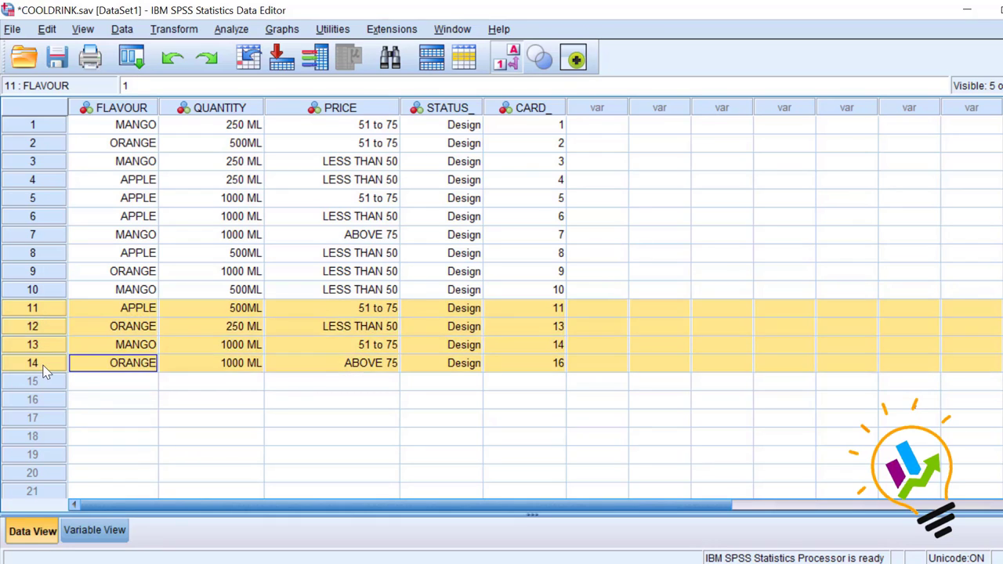
{"action": "right_click", "coordinate": [44, 368]}
{"action": "left_click", "coordinate": [76, 441]}
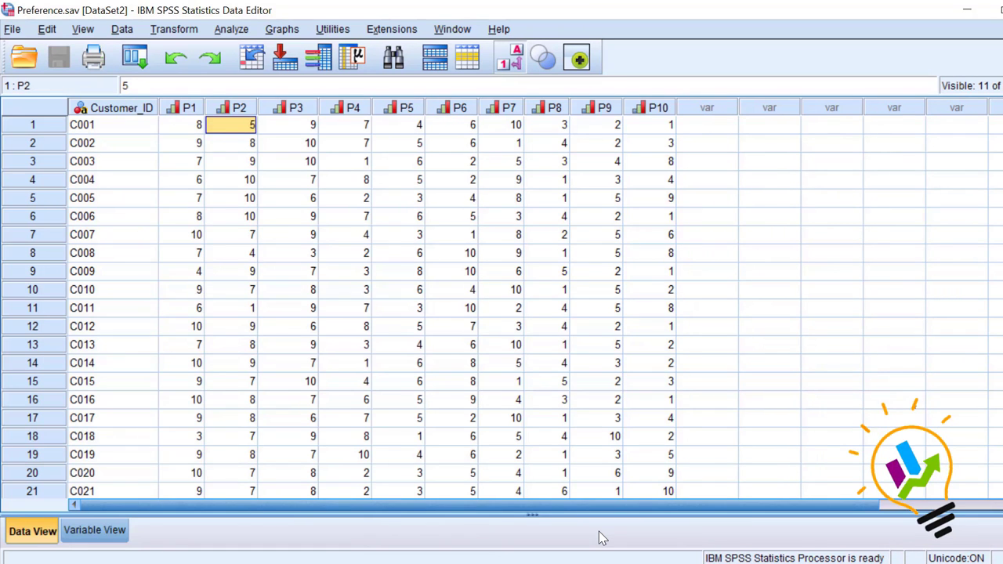
- Examine Preference.sav: the Customer_ID column down to the last respondent and the first respondent's ranked preferences in P1 to P3
{"action": "scroll", "coordinate": [262, 224], "scroll_direction": "down", "scroll_amount": 1}
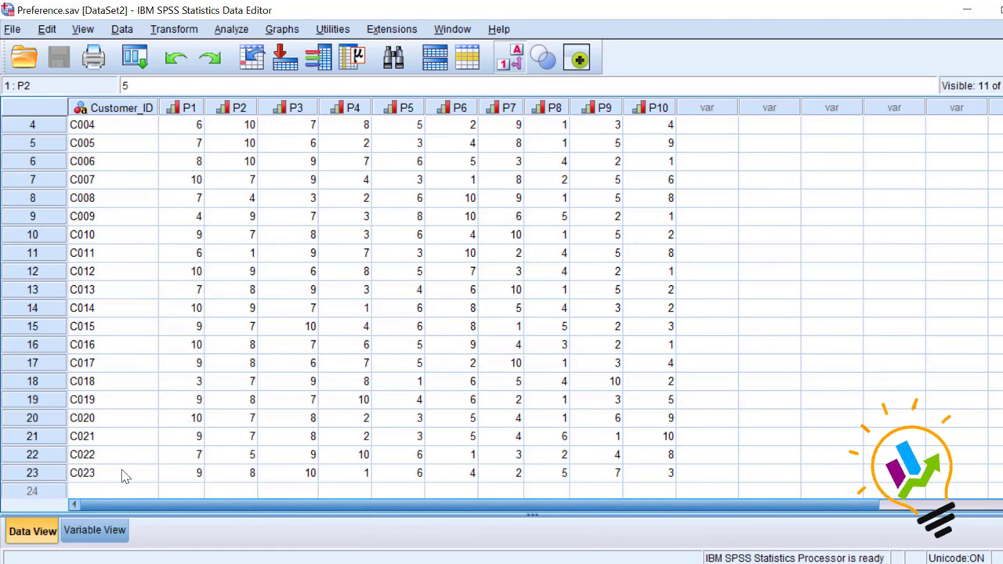
{"action": "scroll", "coordinate": [121, 140], "scroll_direction": "up", "scroll_amount": 1}
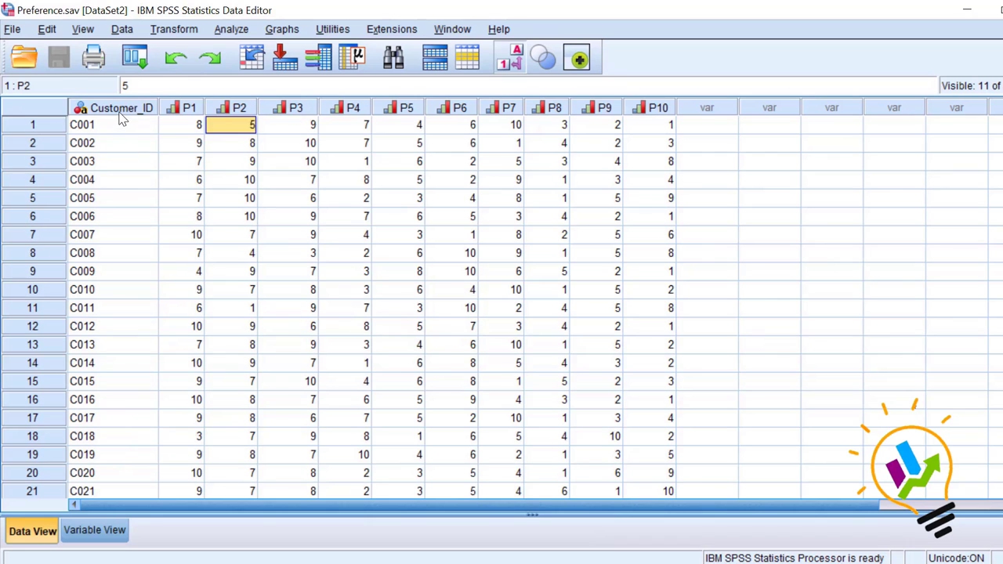
{"action": "left_click", "coordinate": [122, 109]}
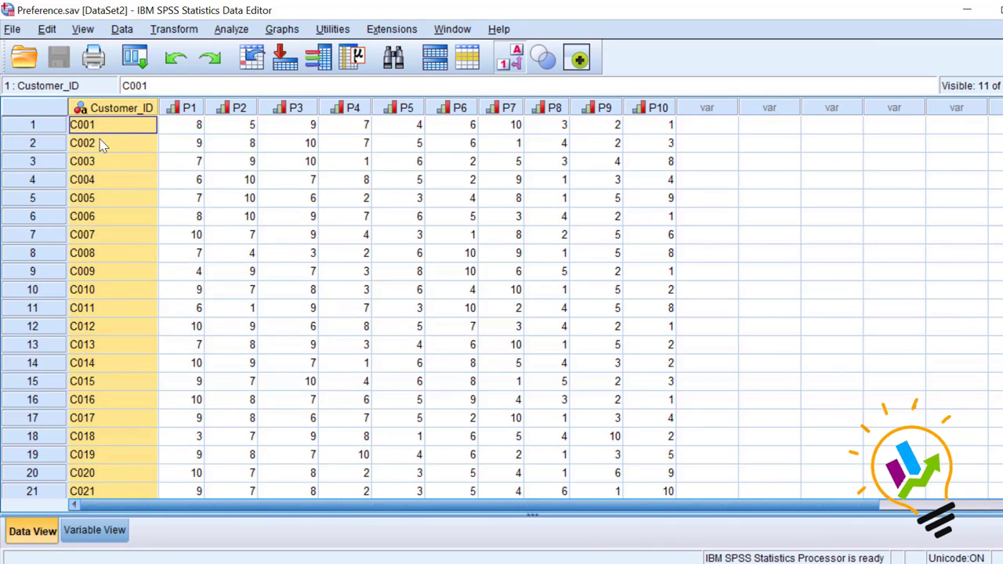
{"action": "scroll", "coordinate": [95, 239], "scroll_direction": "down", "scroll_amount": 1}
{"action": "left_click", "coordinate": [59, 473]}
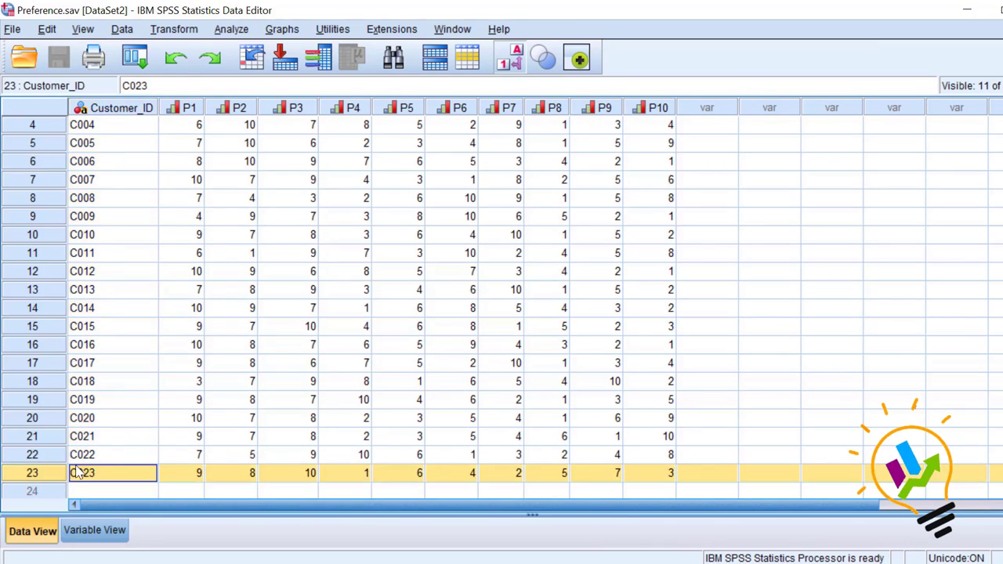
{"action": "scroll", "coordinate": [130, 235], "scroll_direction": "up", "scroll_amount": 1}
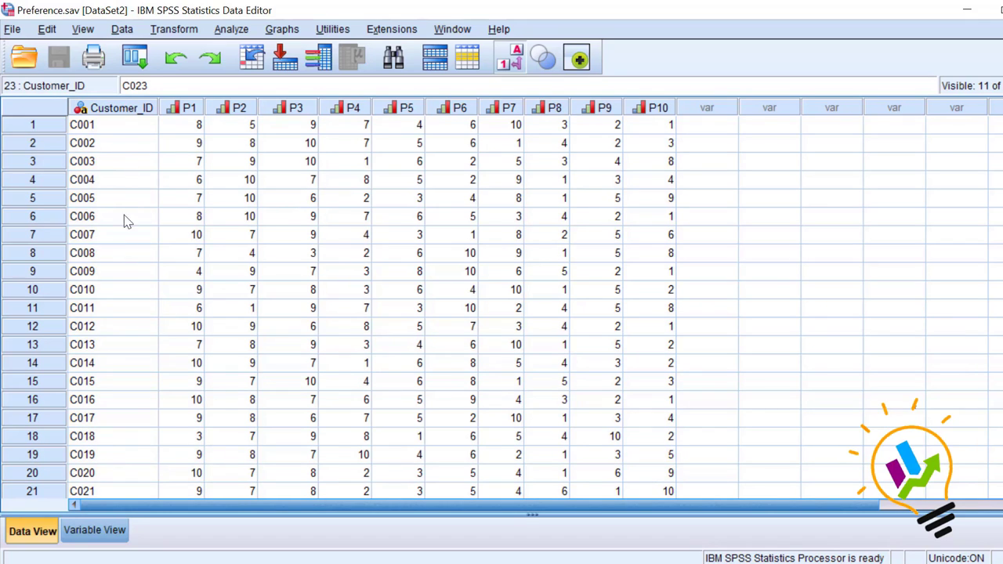
{"action": "left_click", "coordinate": [51, 129]}
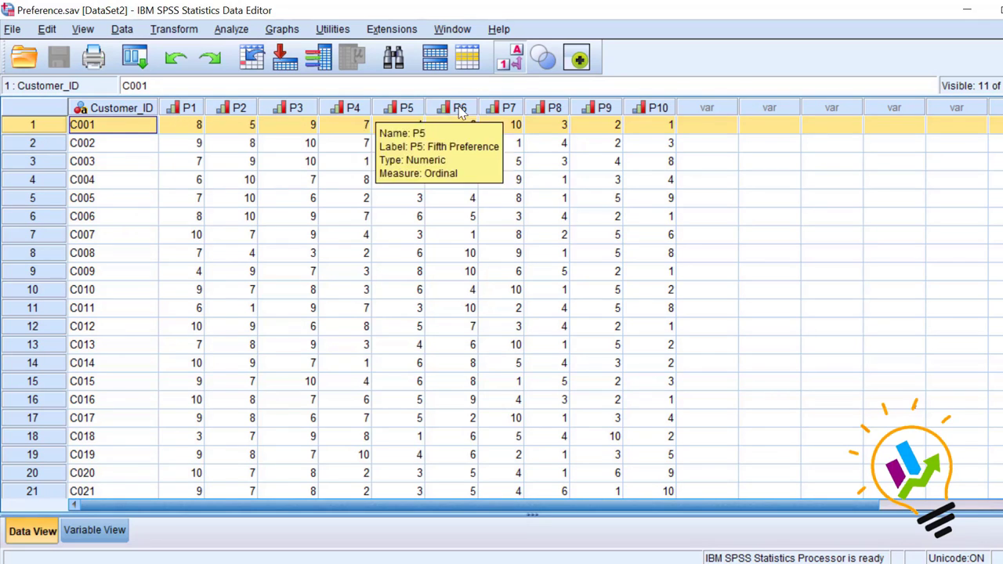
{"action": "left_click", "coordinate": [174, 125]}
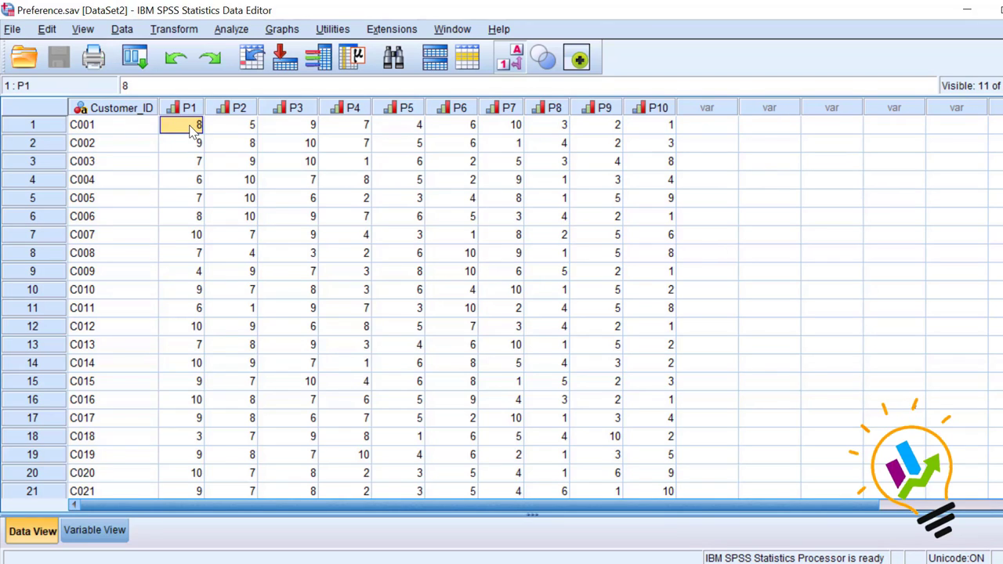
{"action": "left_click", "coordinate": [244, 132]}
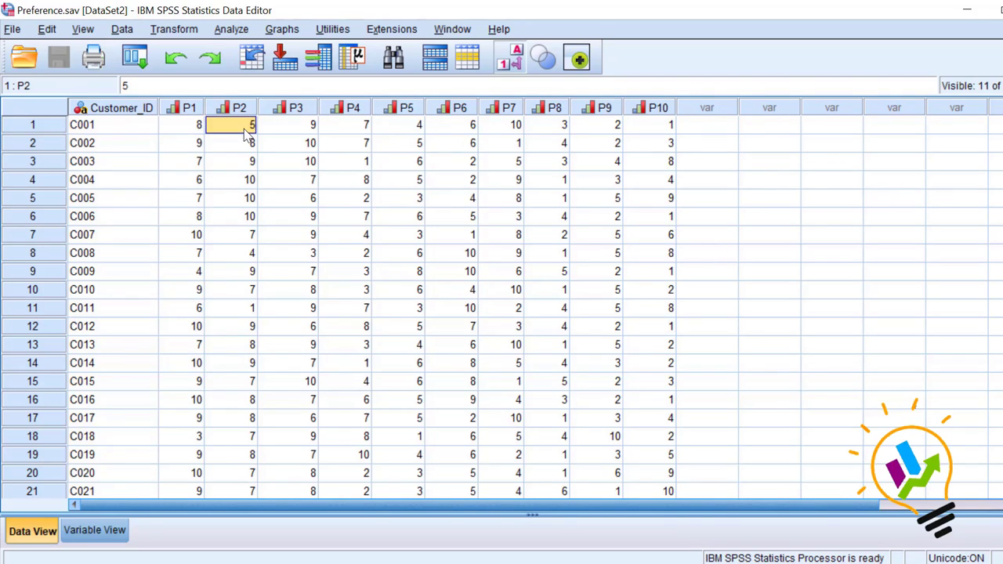
{"action": "left_click", "coordinate": [297, 130]}
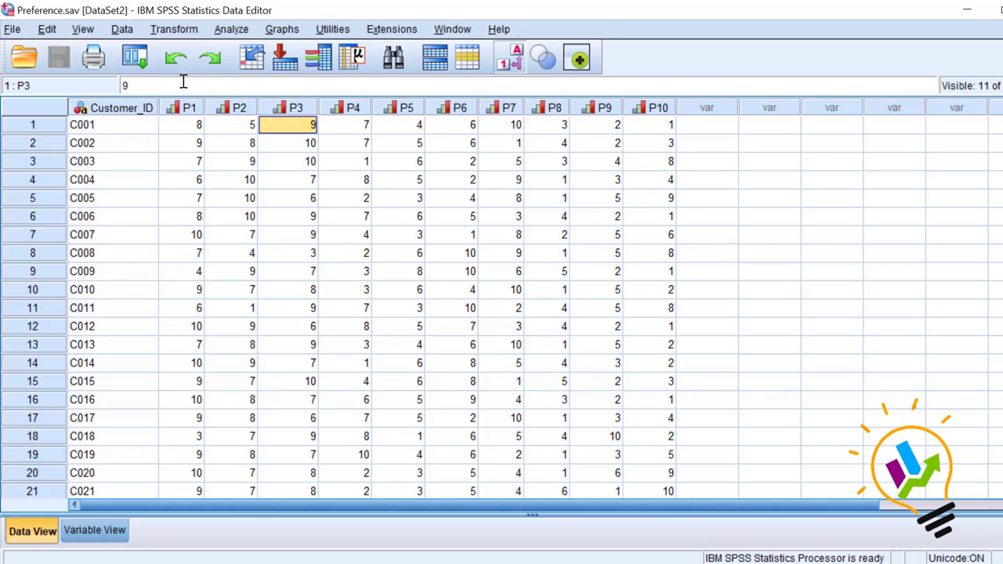
{"action": "scroll", "coordinate": [536, 194], "scroll_direction": "down", "scroll_amount": 1}
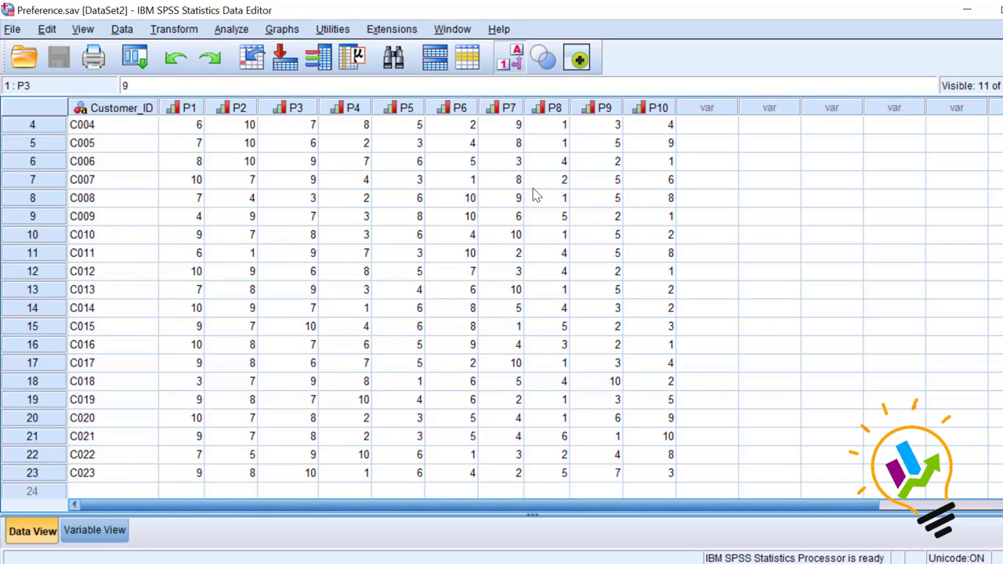